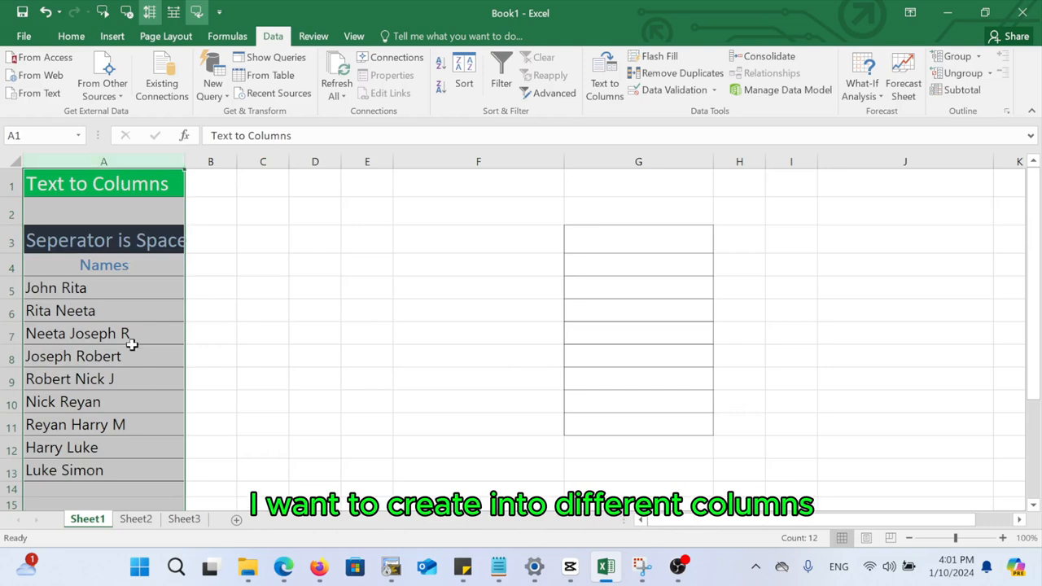
# Examine the name list on Sheet1 and the separators used in the lists on Sheet2 and Sheet3, ending back on Sheet1
pyautogui.click(243, 333)
pyautogui.click(210, 161)
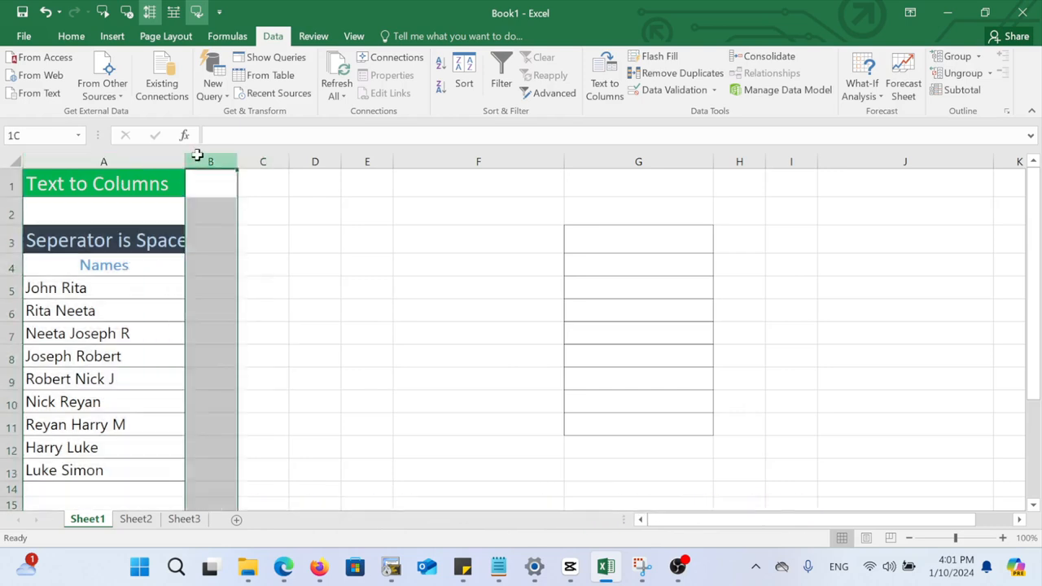
pyautogui.click(272, 161)
pyautogui.click(217, 294)
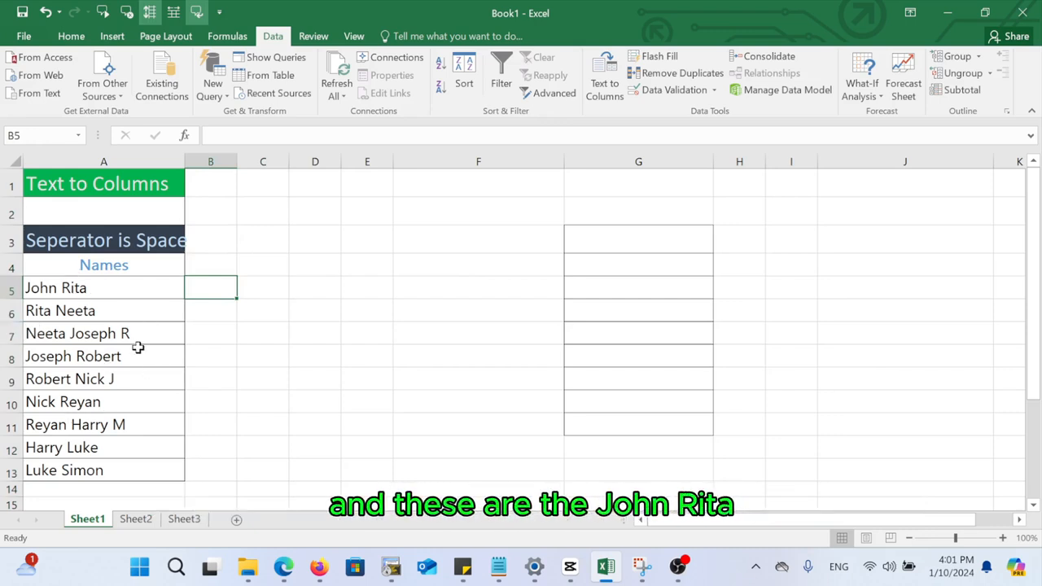
pyautogui.click(82, 292)
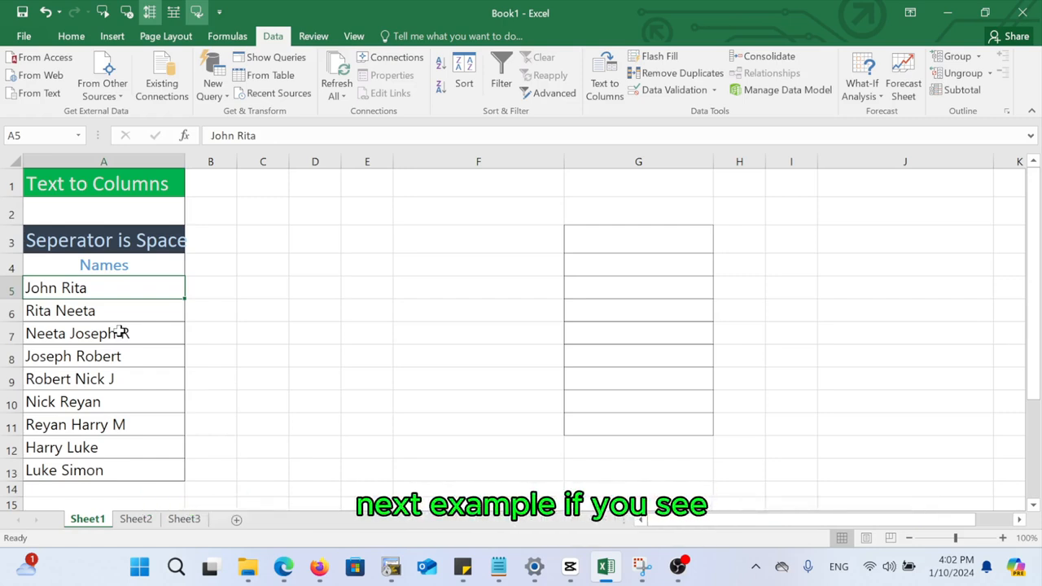
pyautogui.click(135, 520)
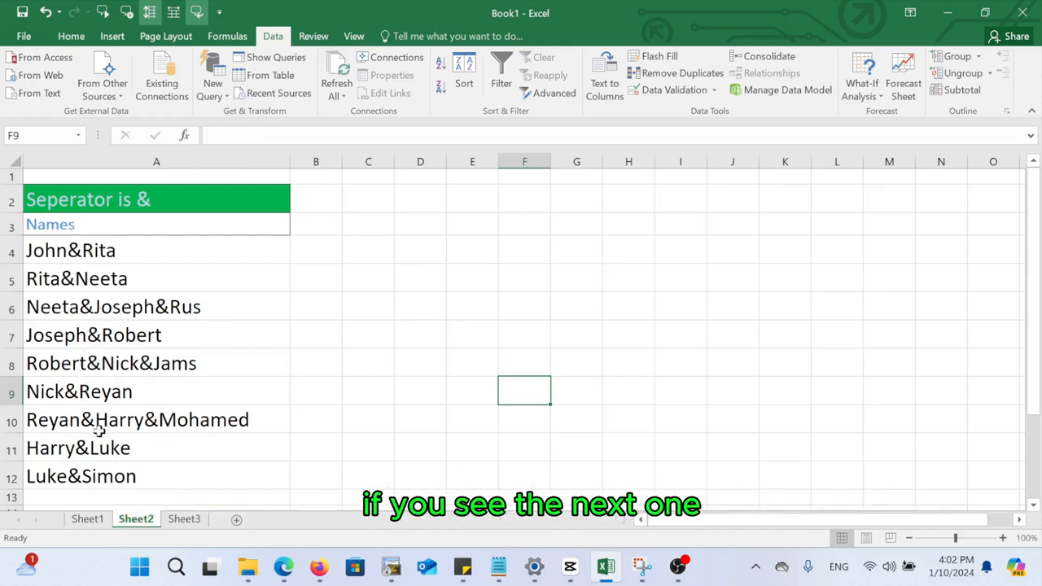
pyautogui.click(184, 520)
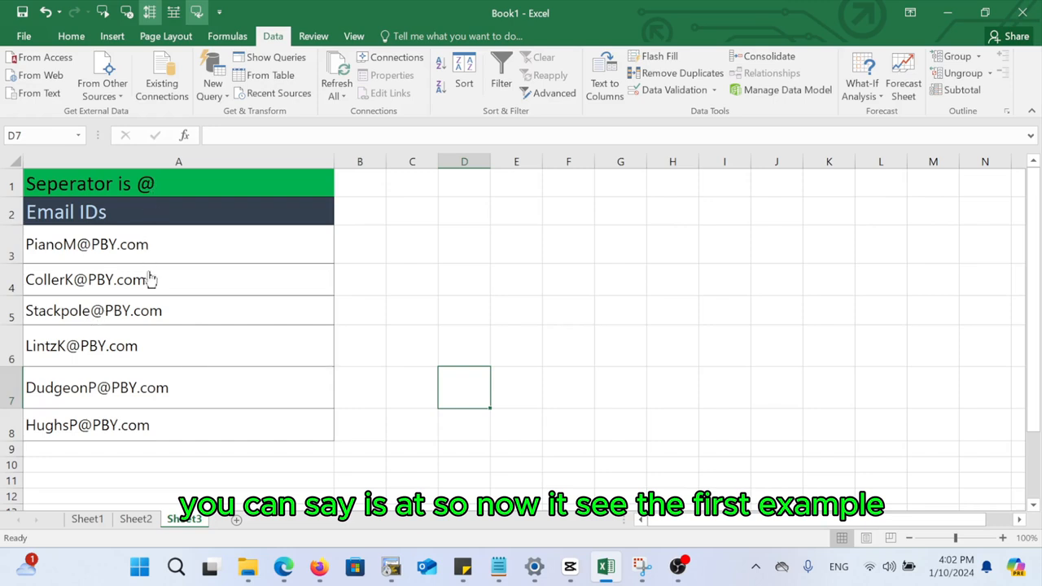
pyautogui.click(88, 521)
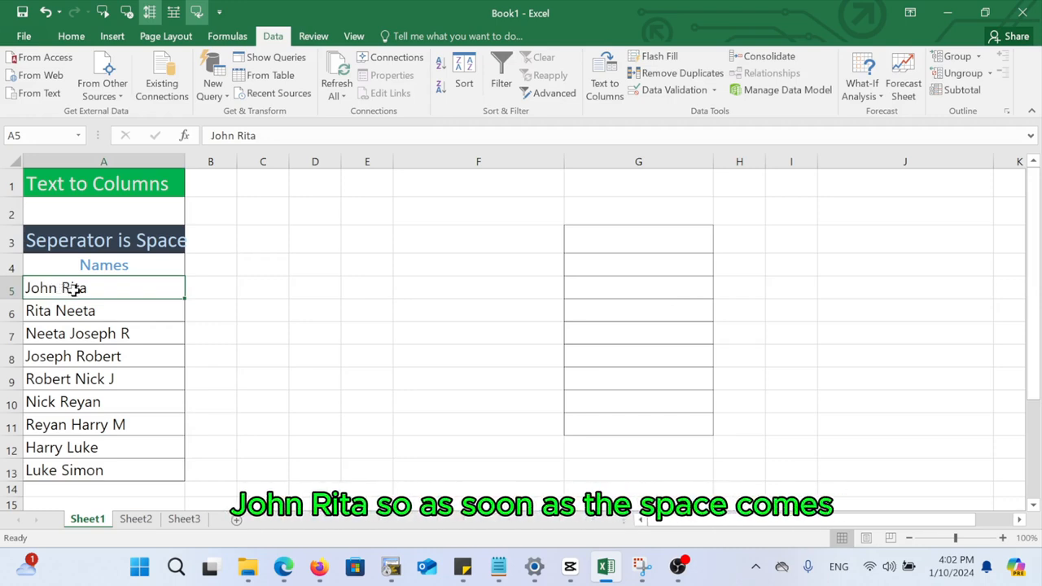
pyautogui.click(201, 293)
pyautogui.click(275, 289)
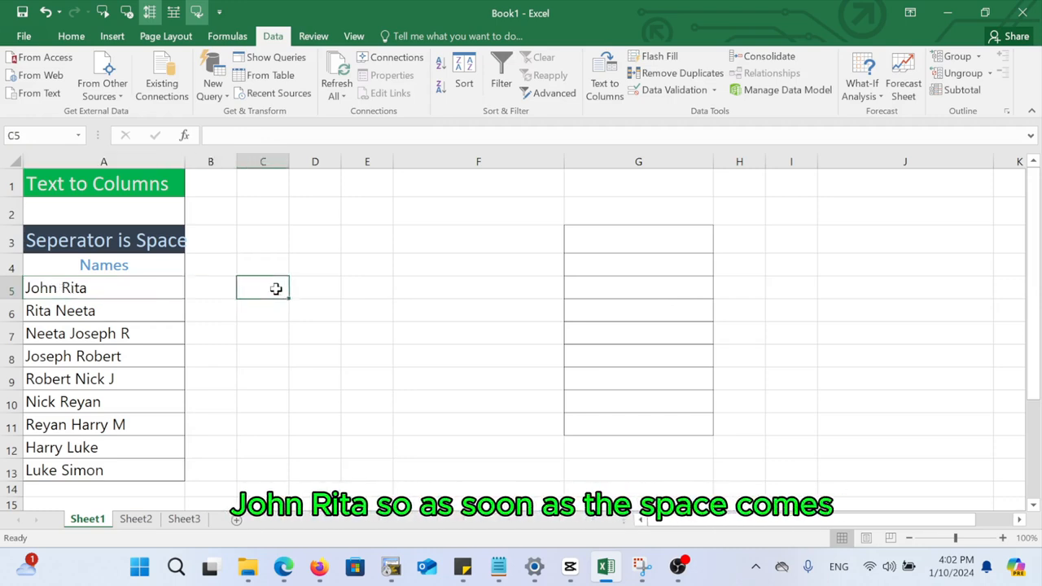
pyautogui.click(79, 290)
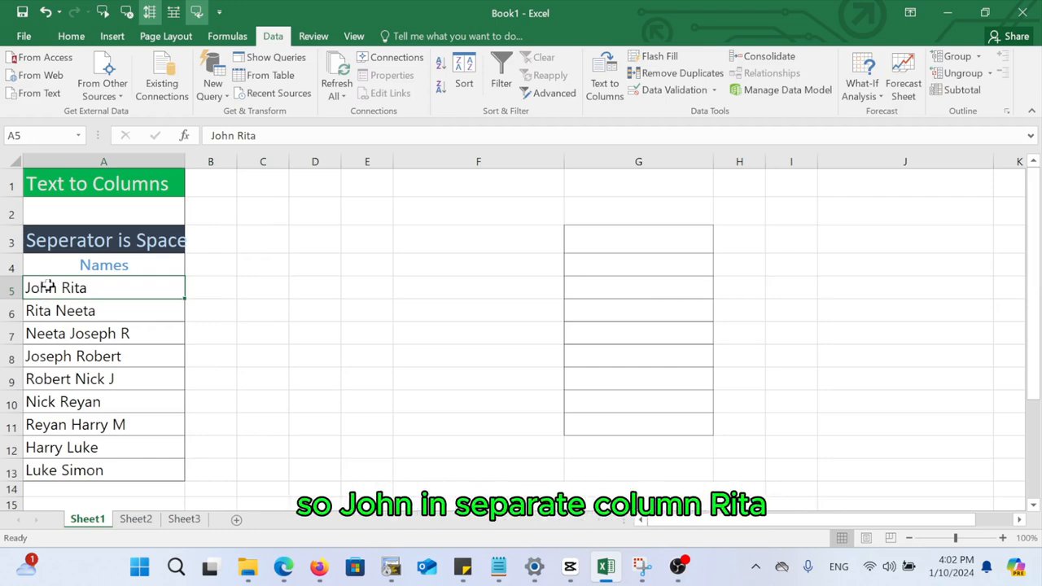
pyautogui.click(202, 291)
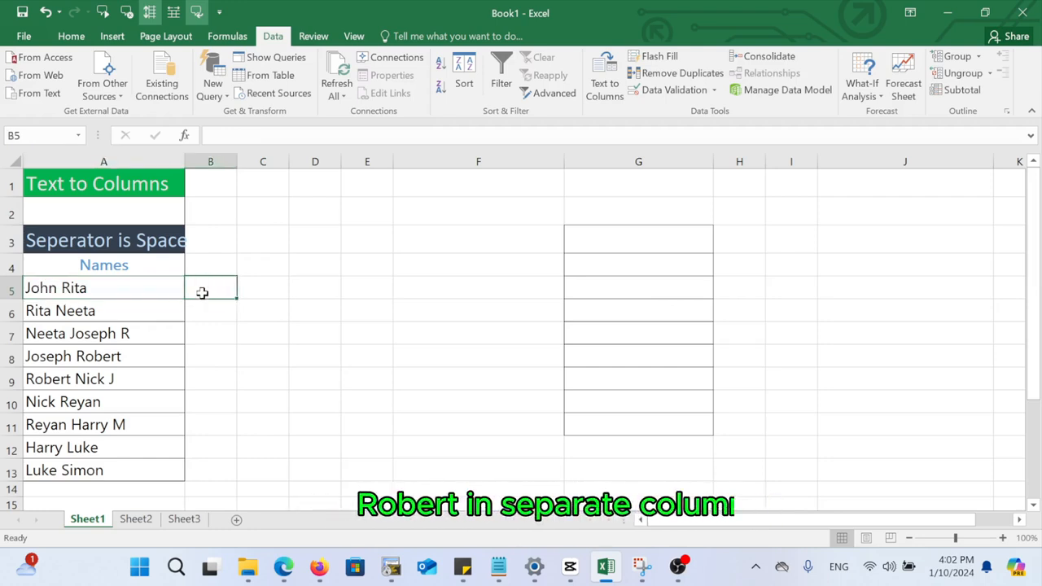
pyautogui.click(269, 290)
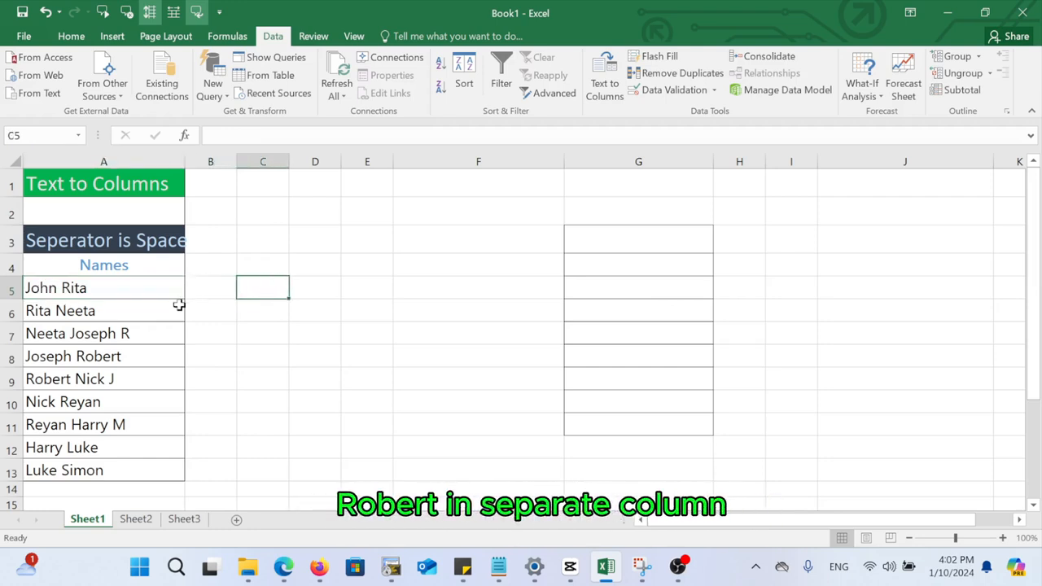
pyautogui.click(78, 376)
pyautogui.click(214, 376)
pyautogui.click(265, 379)
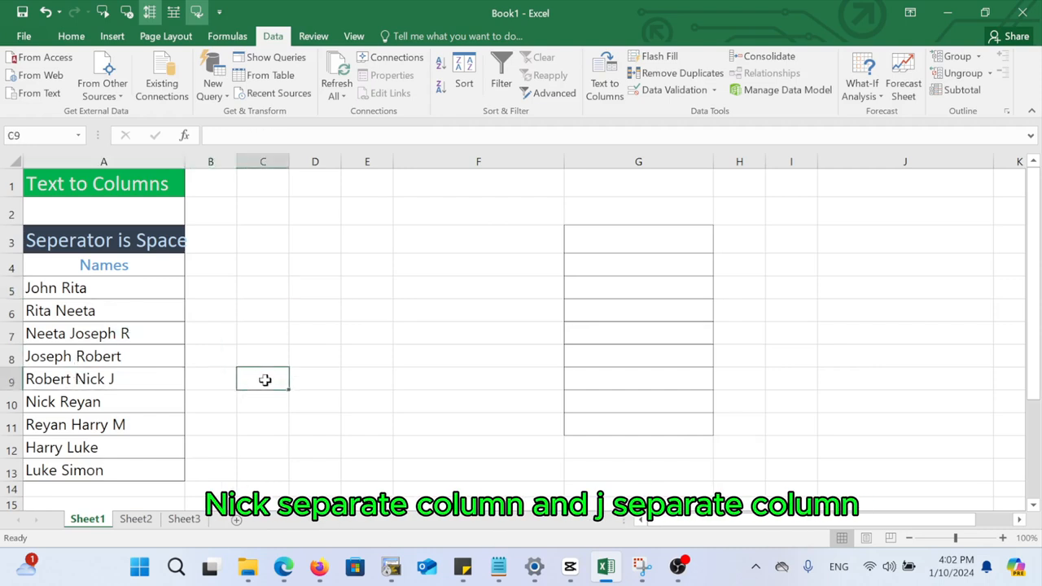
pyautogui.rightClick(328, 386)
pyautogui.press('Escape')
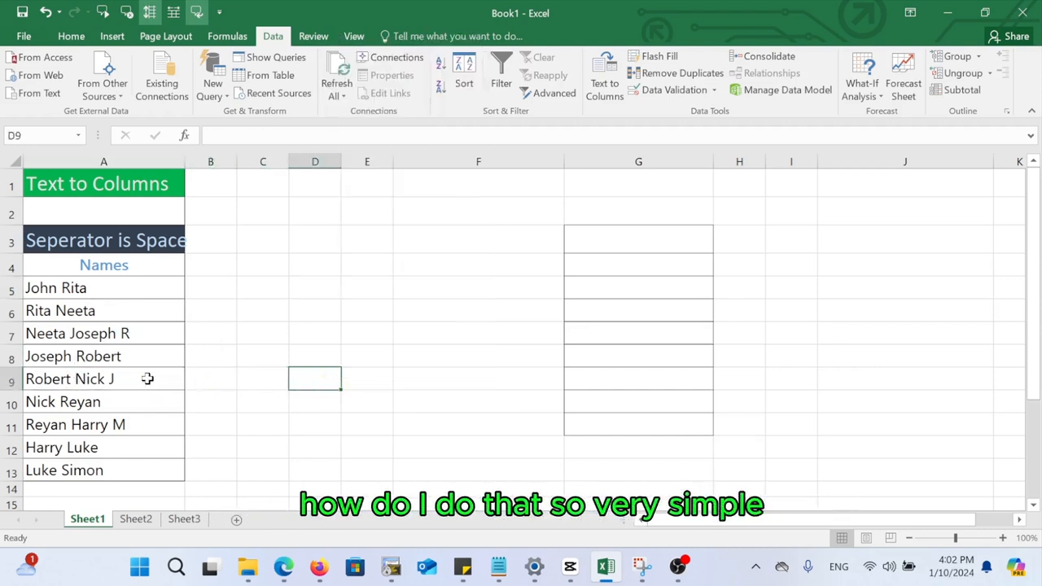
# Split the names in A5:A13 with Text to Columns as Delimited by Tab and Space, without the Other delimiter, keeping destination A5
pyautogui.moveTo(70, 294); pyautogui.dragTo(87, 462)
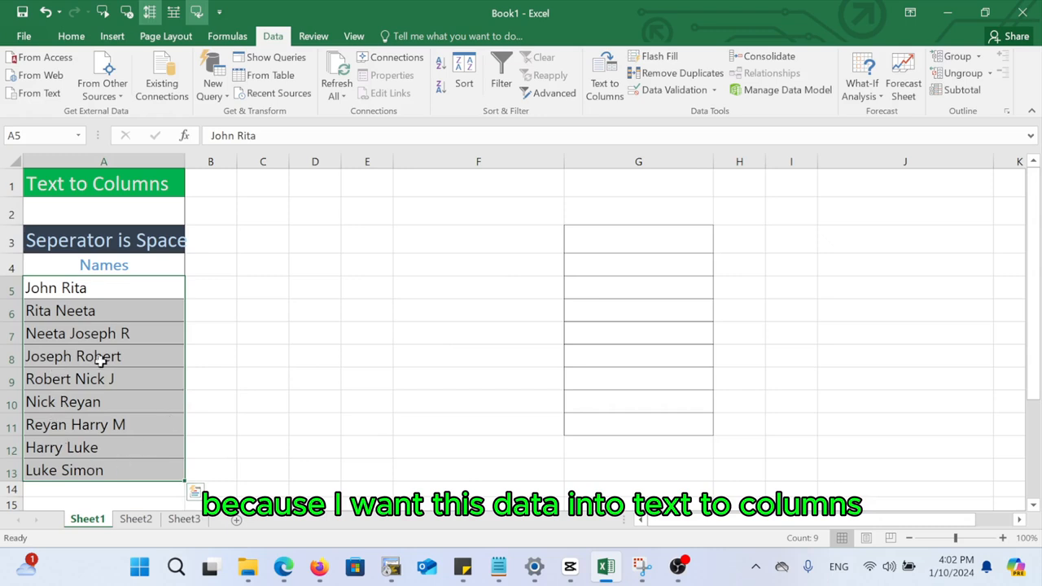
pyautogui.click(243, 40)
pyautogui.click(274, 39)
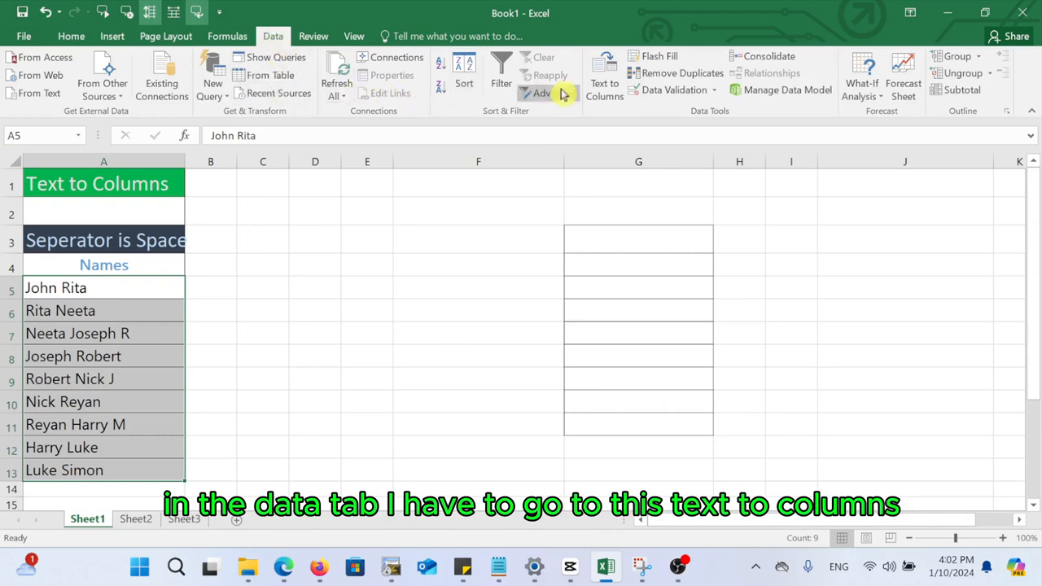
pyautogui.click(607, 80)
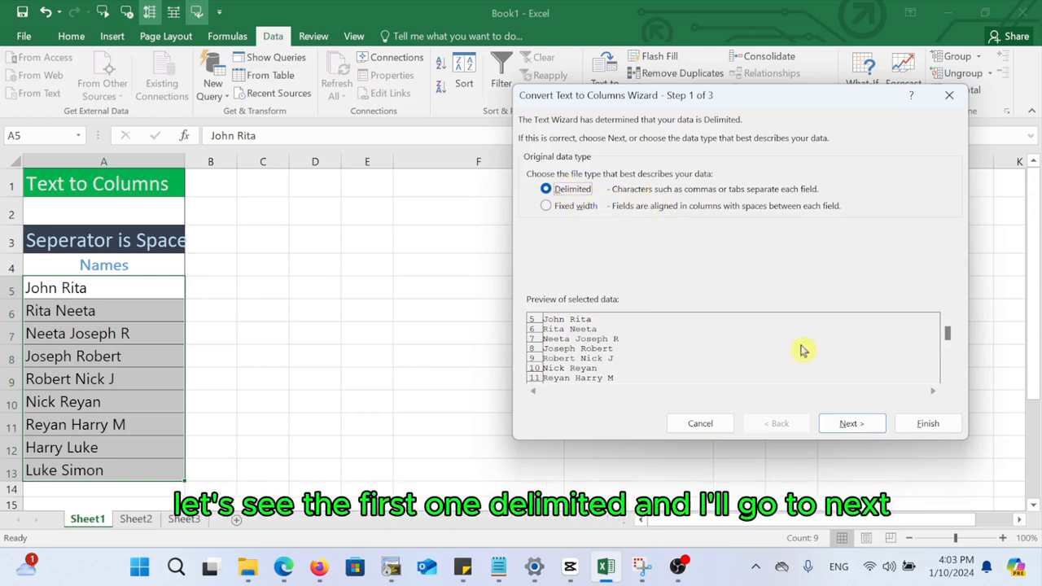
pyautogui.click(851, 423)
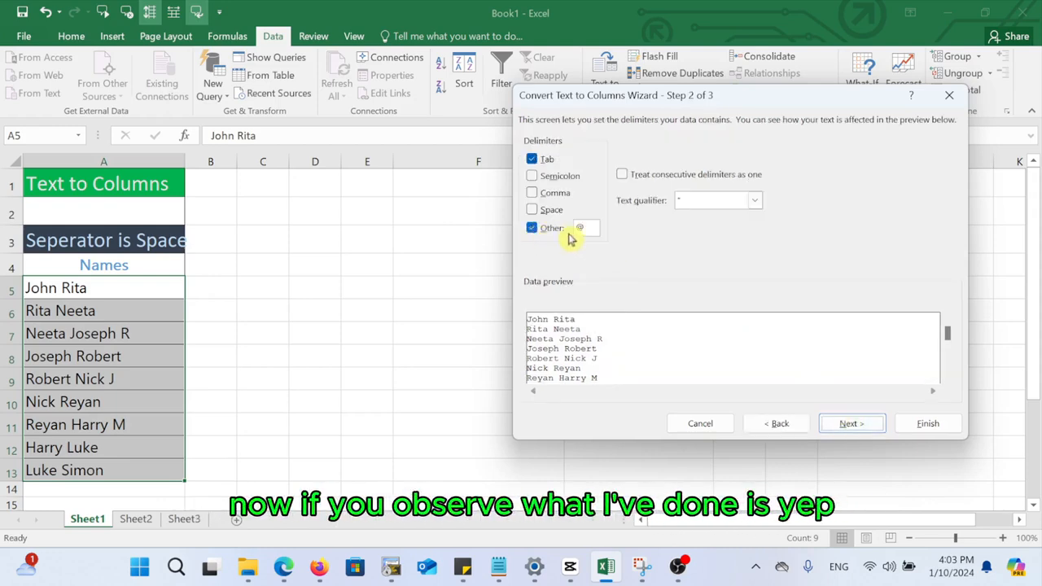
pyautogui.click(533, 230)
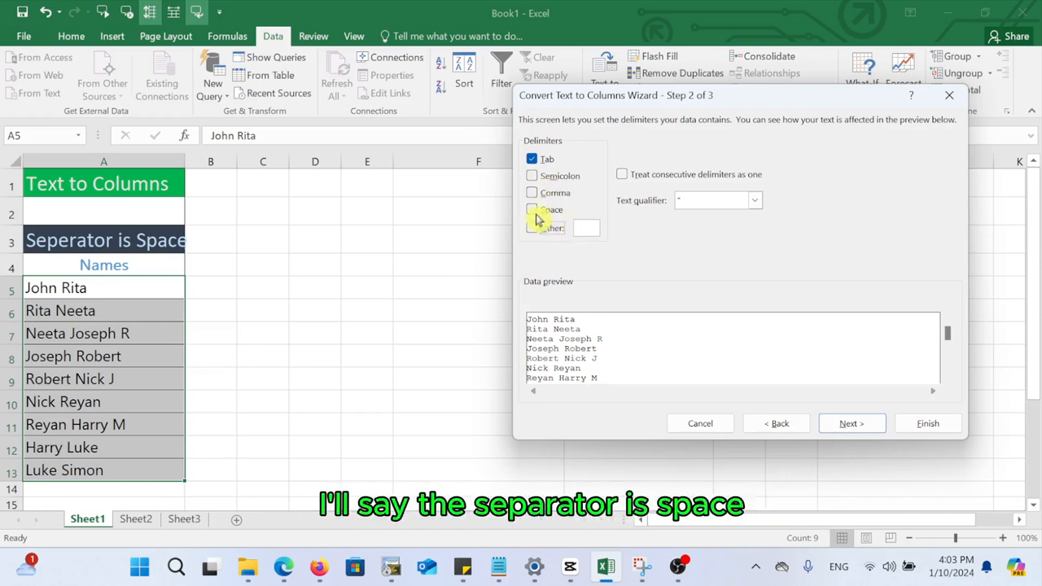
pyautogui.click(535, 212)
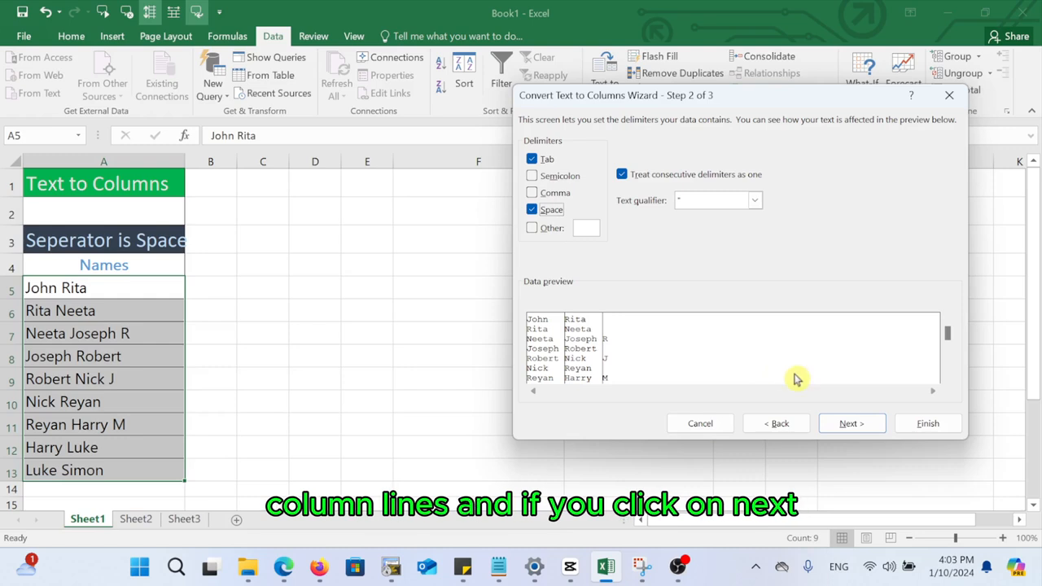
pyautogui.click(852, 423)
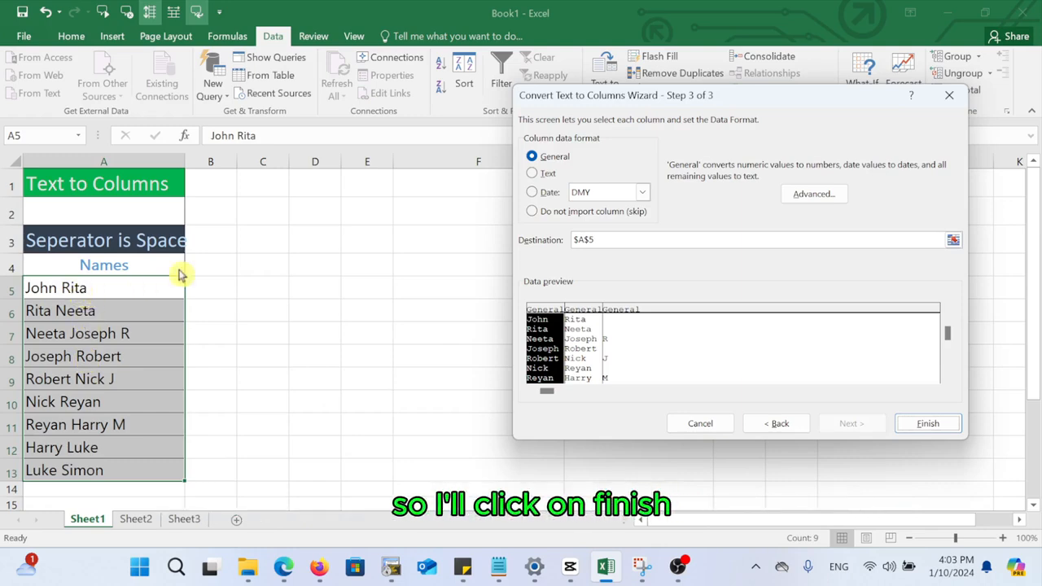
pyautogui.click(923, 429)
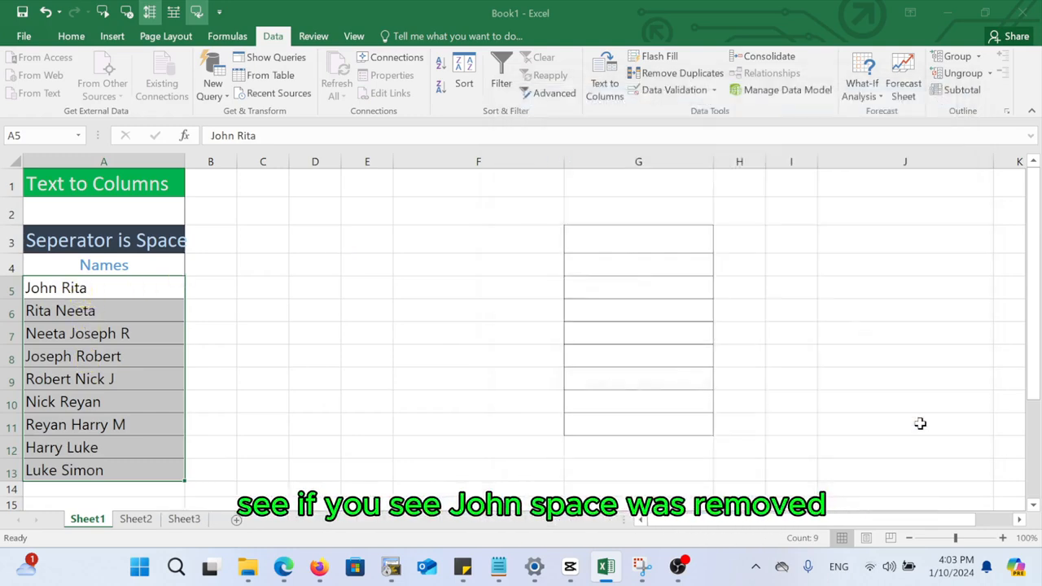
# Examine how the split names are distributed across columns A, B and C
pyautogui.click(82, 289)
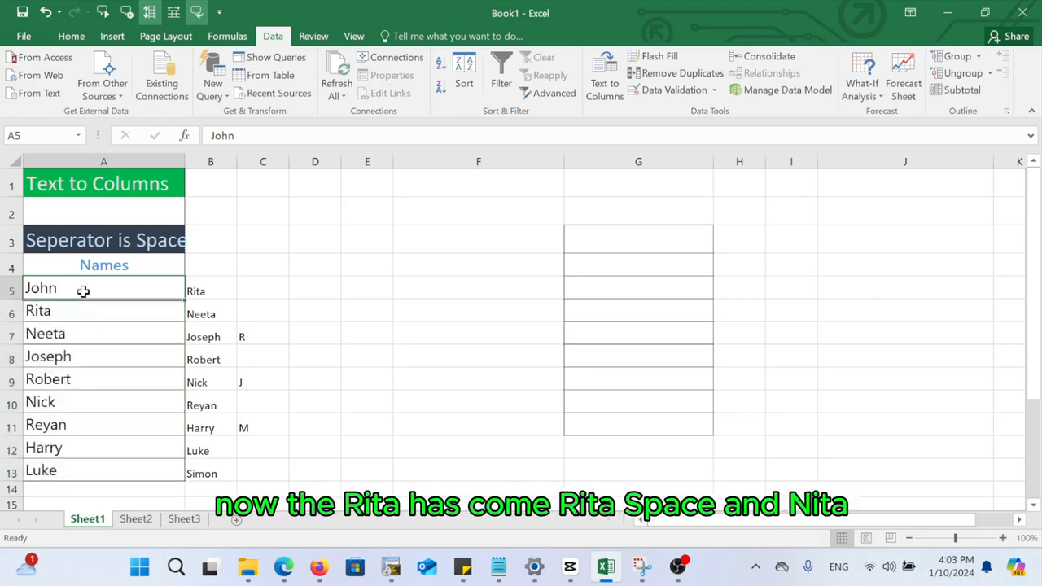
pyautogui.click(219, 289)
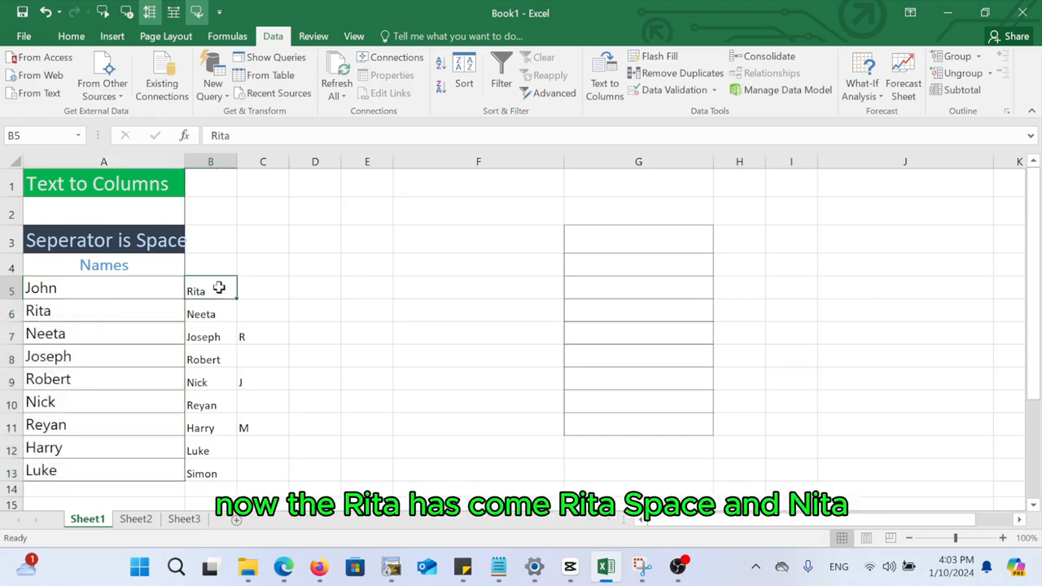
pyautogui.rightClick(252, 288)
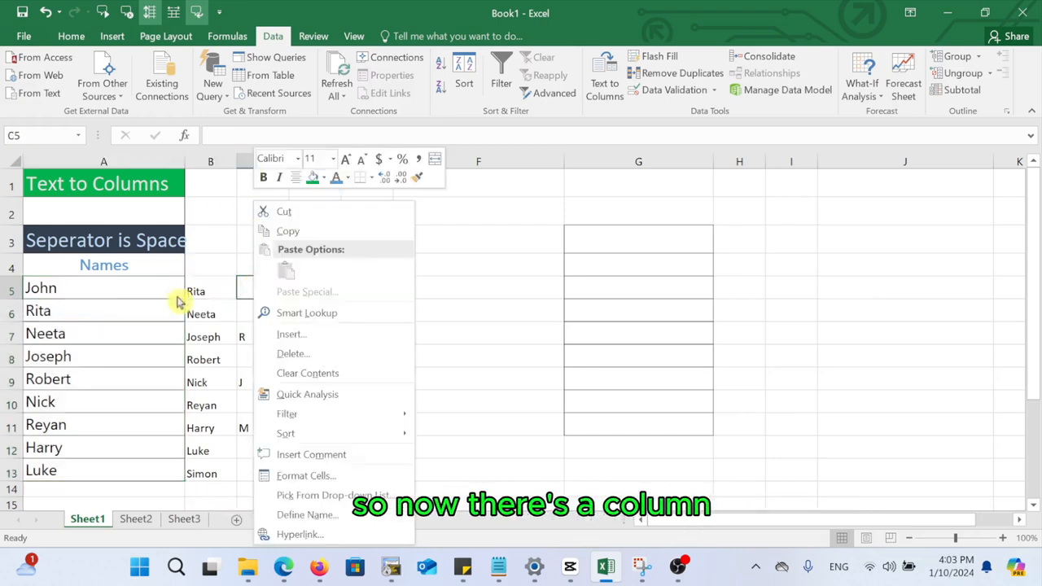
pyautogui.press('Escape')
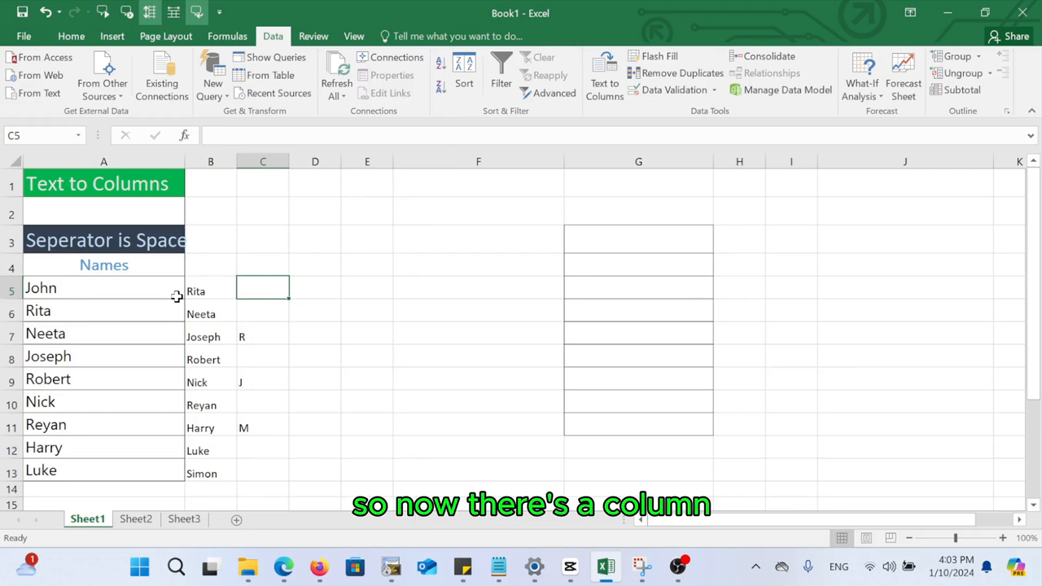
pyautogui.click(132, 160)
pyautogui.click(210, 160)
pyautogui.click(270, 160)
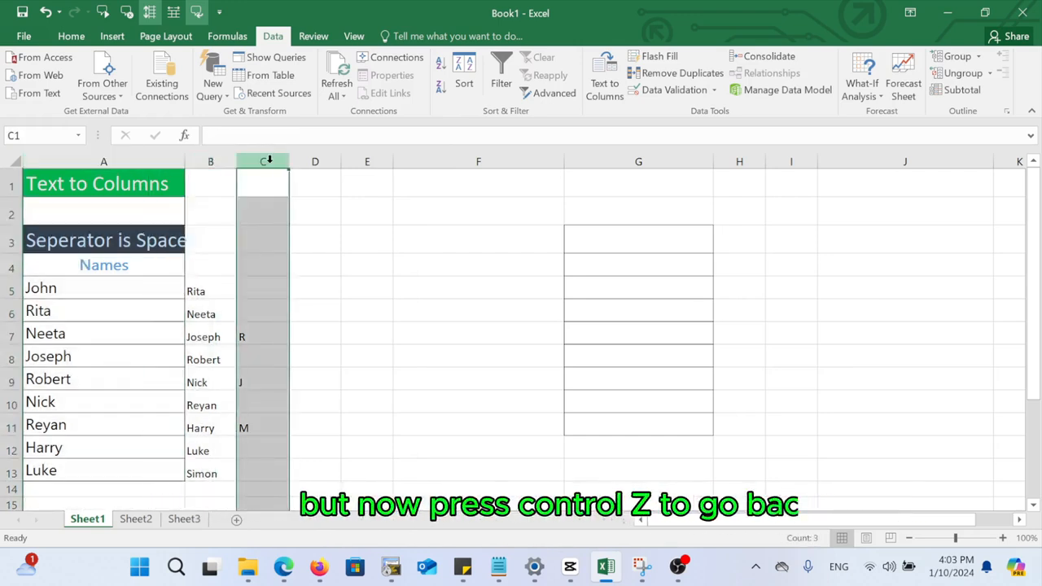
# Undo the Text to Columns split of the names
pyautogui.moveTo(116, 359); pyautogui.dragTo(117, 347)
pyautogui.click(117, 346)
pyautogui.click(70, 286)
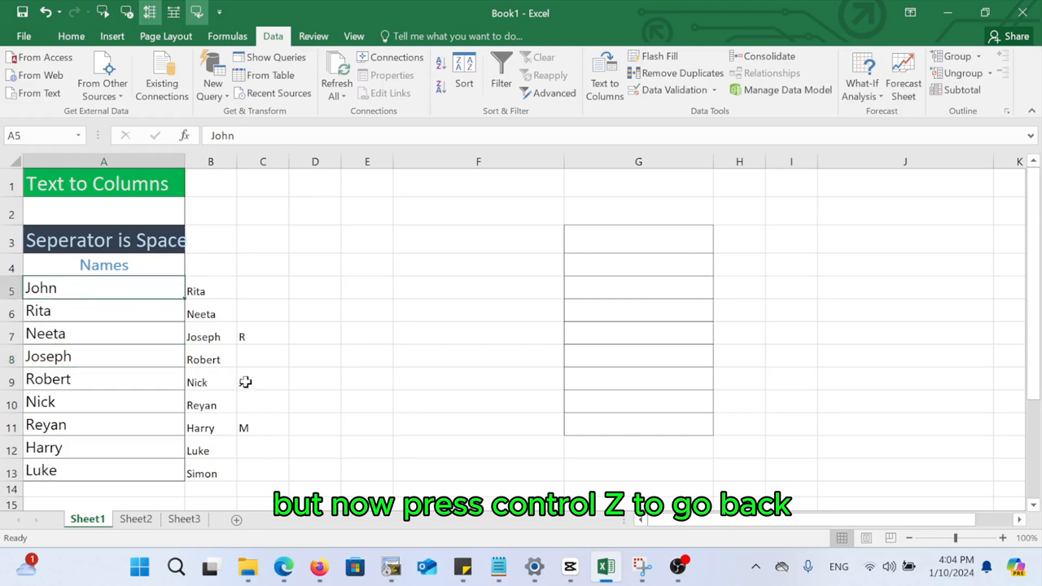
pyautogui.hotkey('ctrl', 'z')
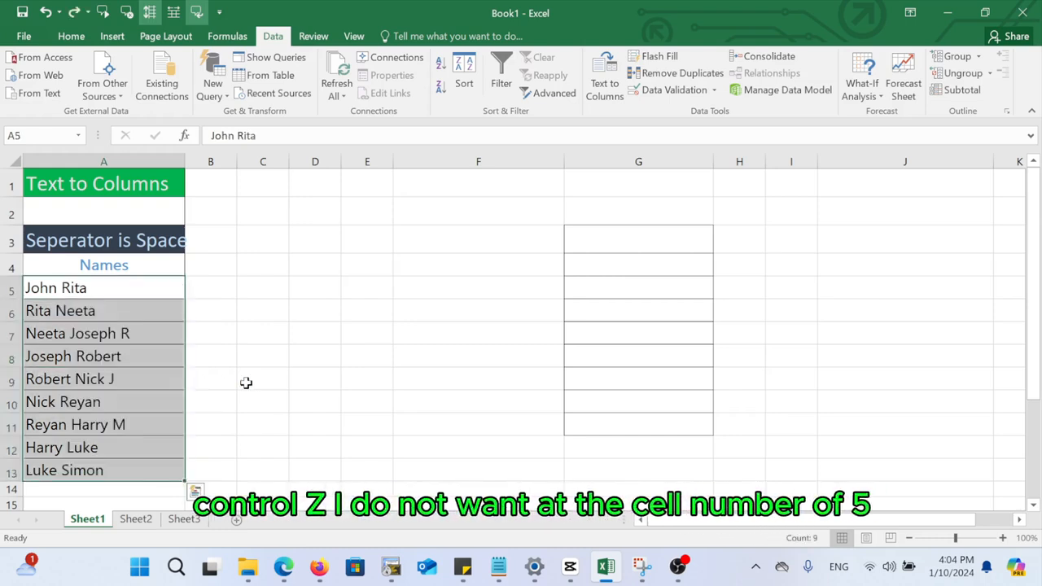
pyautogui.click(166, 355)
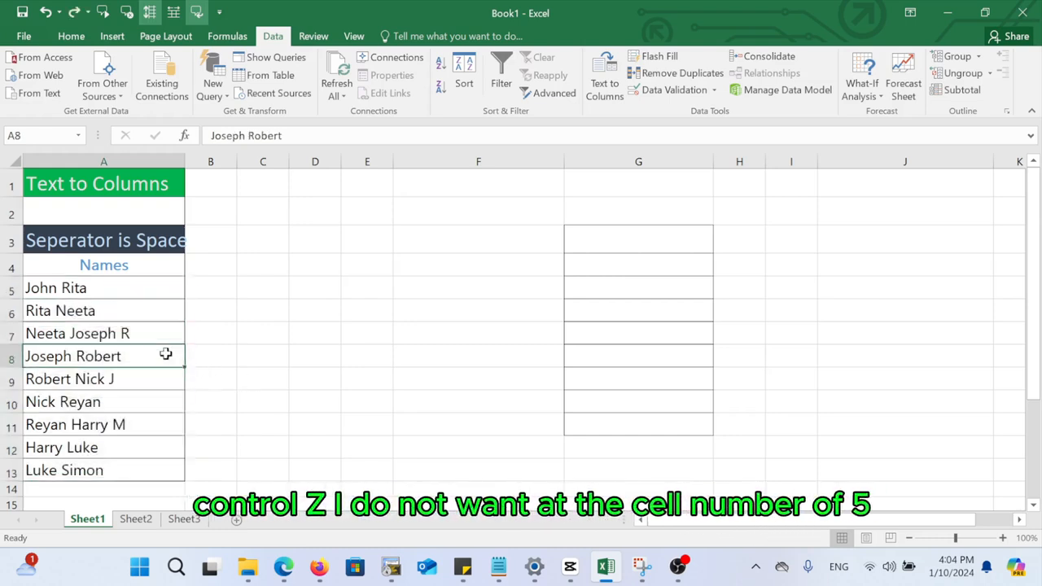
# Set up Text to Columns for the names in A5:A13 as Delimited, using Tab and Space with consecutive delimiters treated as one
pyautogui.moveTo(84, 289); pyautogui.dragTo(88, 426)
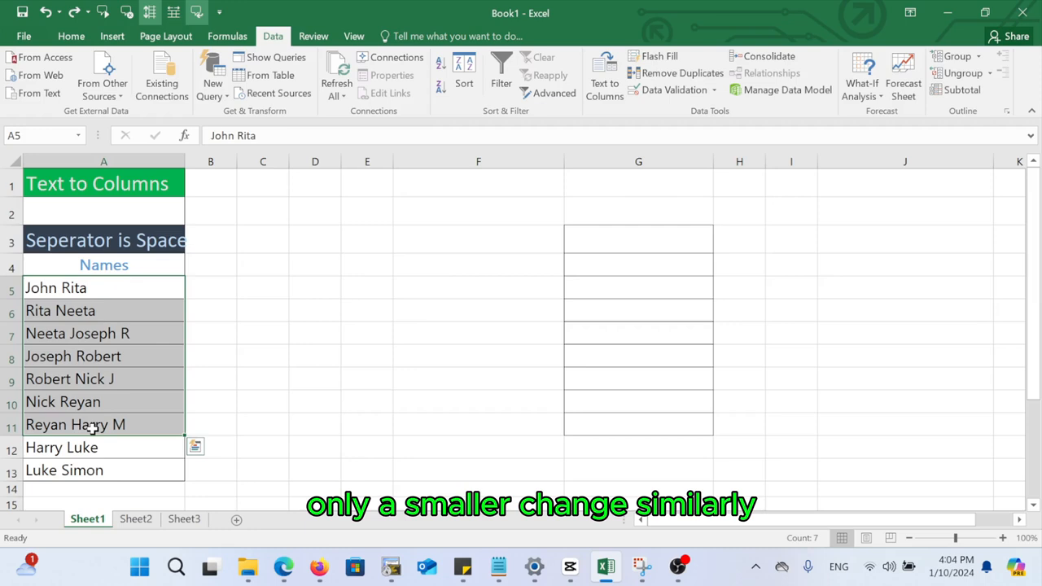
pyautogui.moveTo(91, 293); pyautogui.dragTo(93, 469)
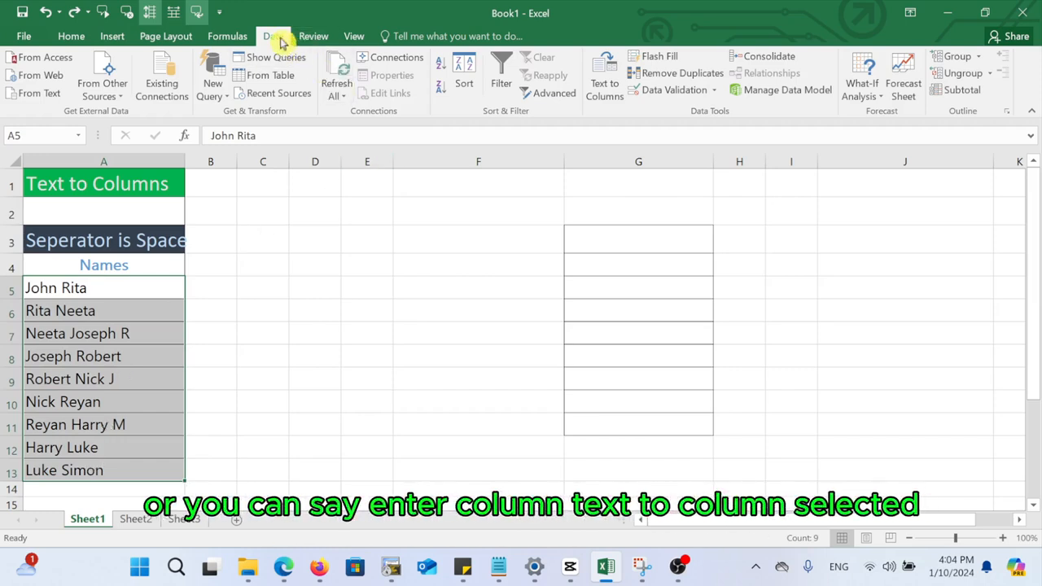
pyautogui.click(604, 81)
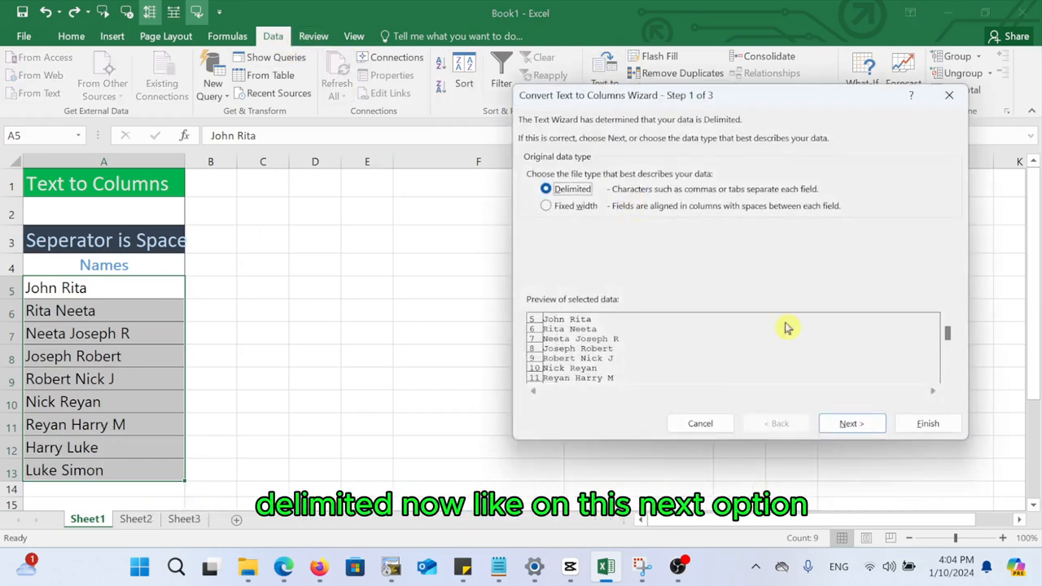
pyautogui.click(851, 425)
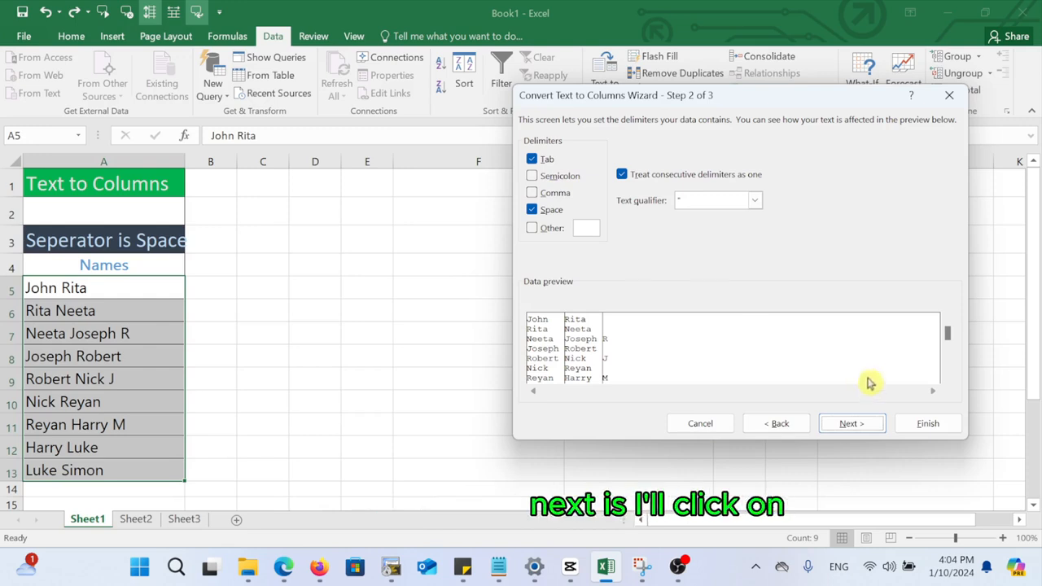
pyautogui.click(534, 212)
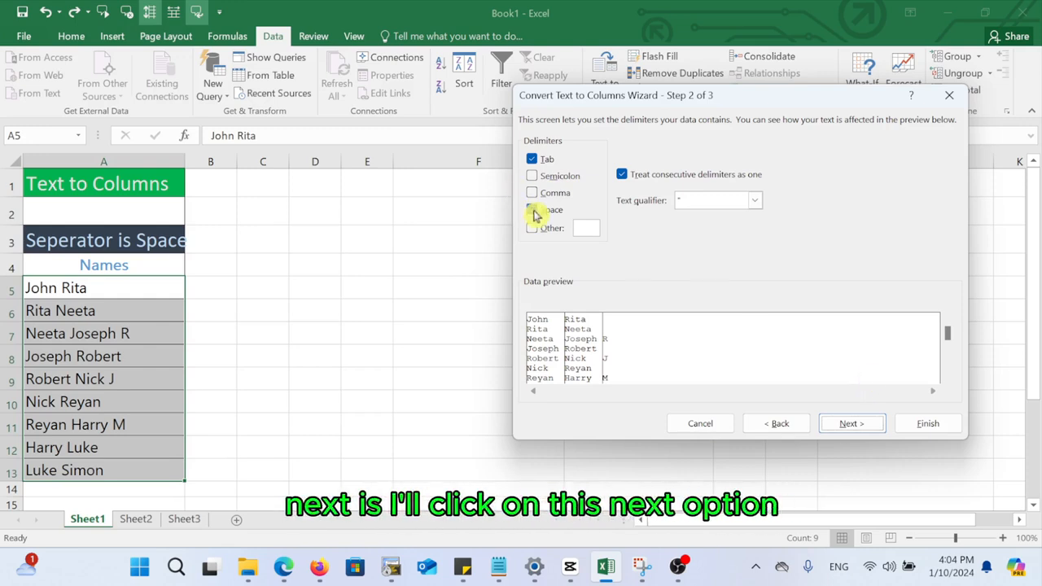
pyautogui.click(848, 421)
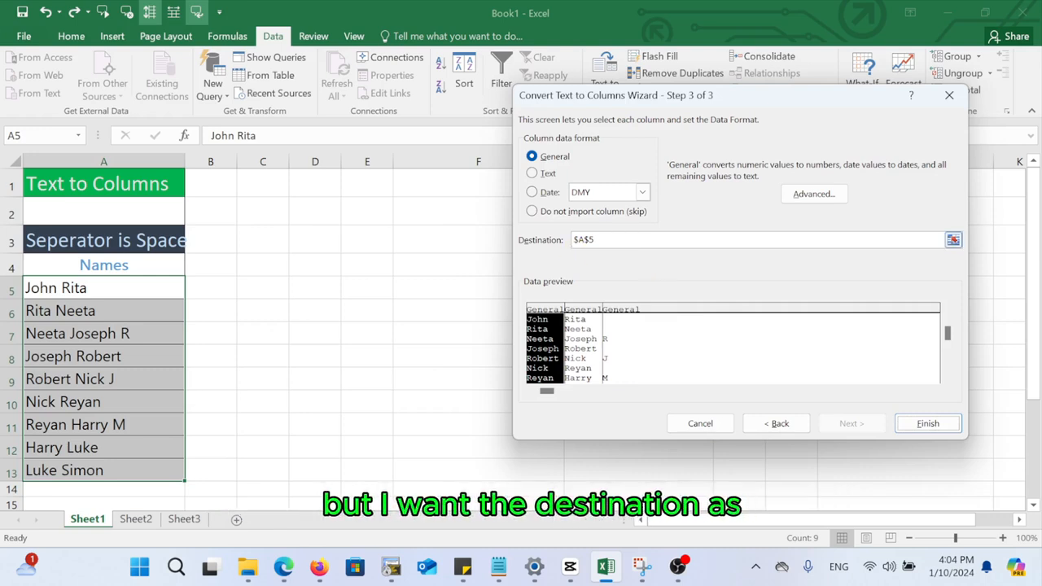
# Replace the destination with cell C5 and complete the split of the space-separated names
pyautogui.moveTo(600, 239); pyautogui.dragTo(525, 247)
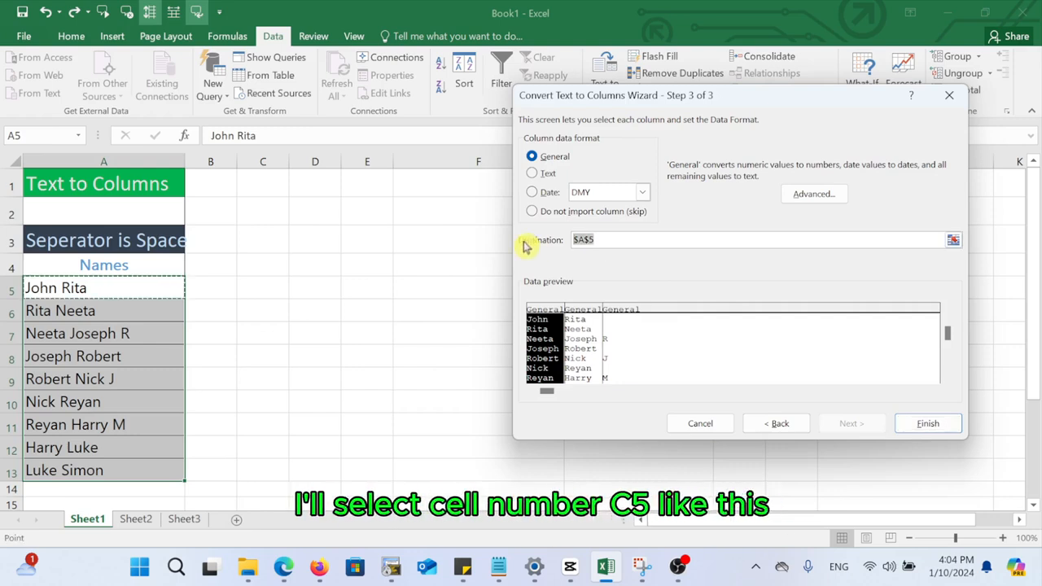
pyautogui.press('BackSpace')
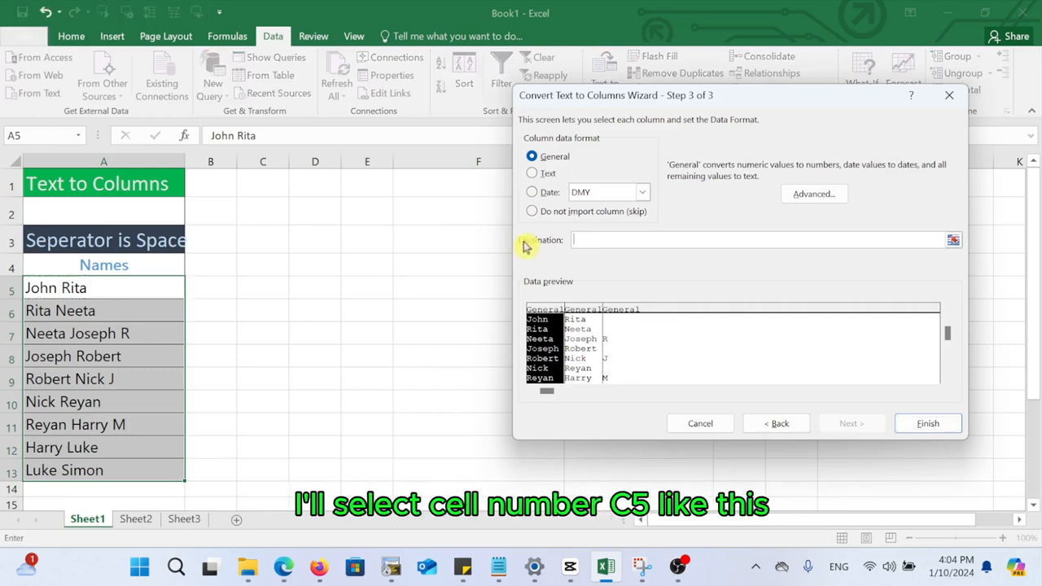
pyautogui.click(267, 289)
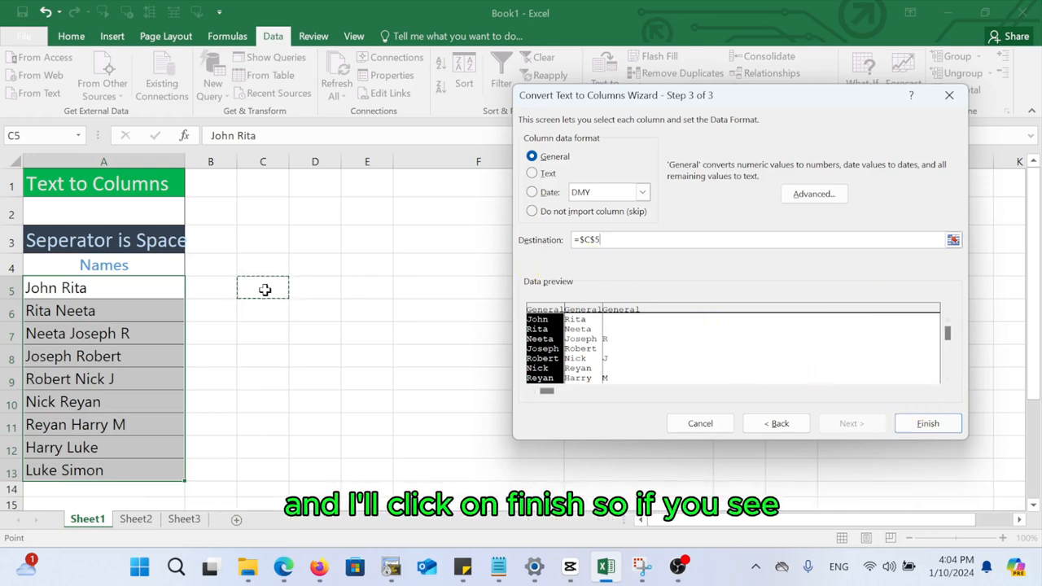
pyautogui.click(929, 423)
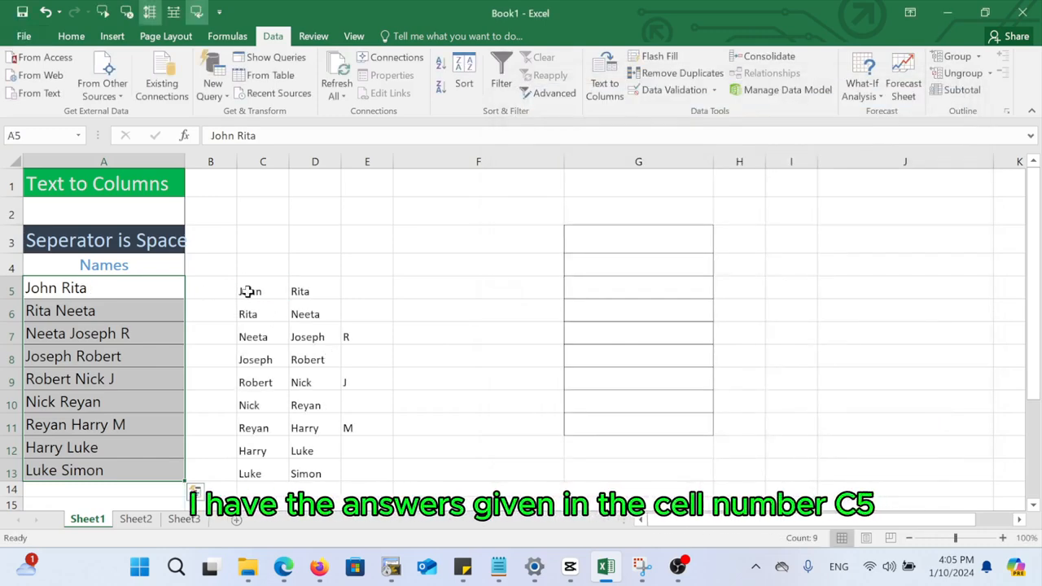
# Examine how the first split name on Sheet1 is distributed across C5, D5 and E5
pyautogui.click(249, 292)
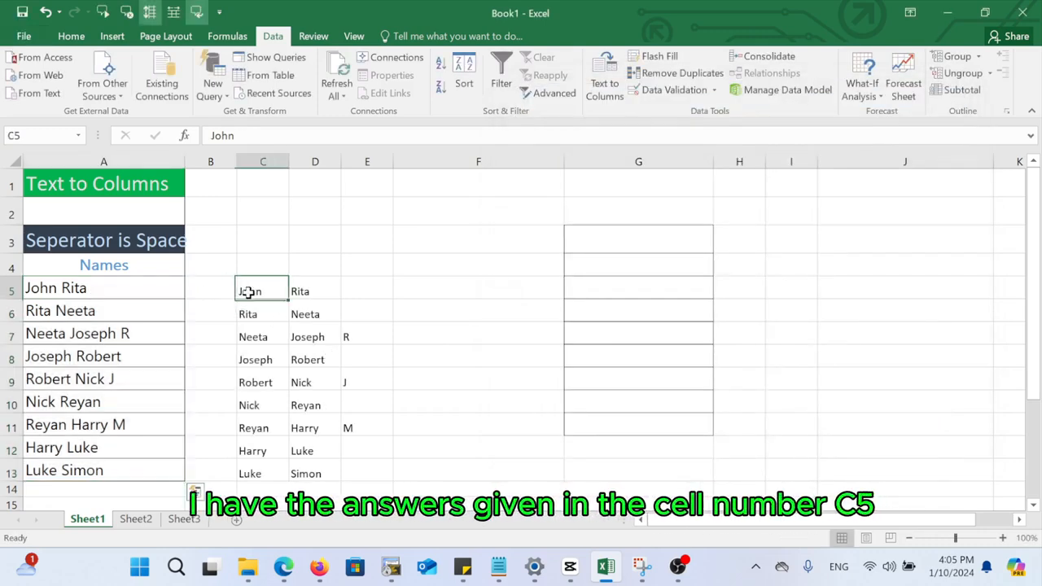
pyautogui.click(310, 286)
pyautogui.click(365, 294)
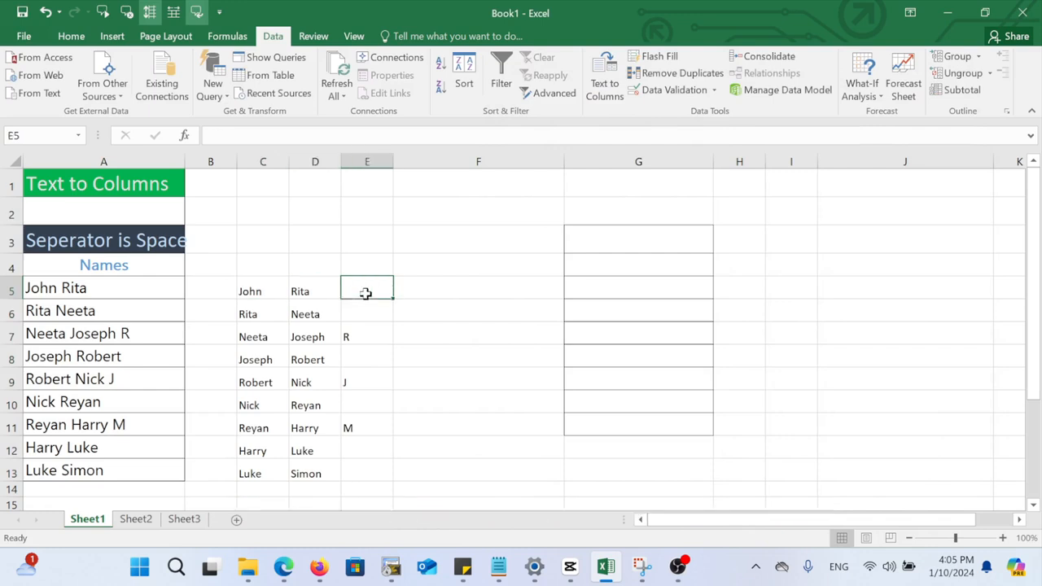
pyautogui.click(268, 300)
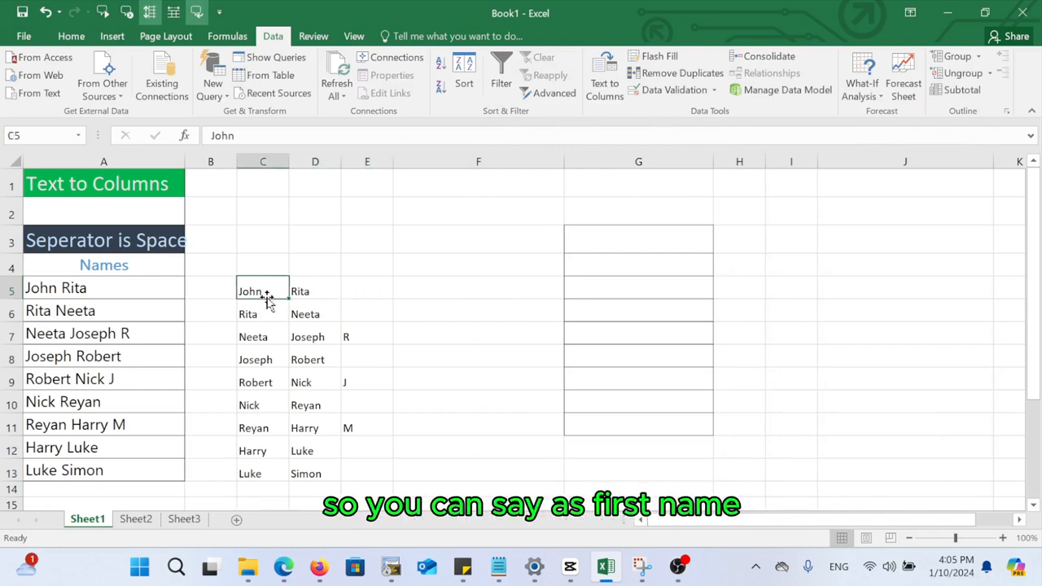
# On Sheet2, set up Text to Columns for A4:A12 as Delimited by Tab and Other "&", without Space or treating consecutive delimiters as one
pyautogui.click(142, 522)
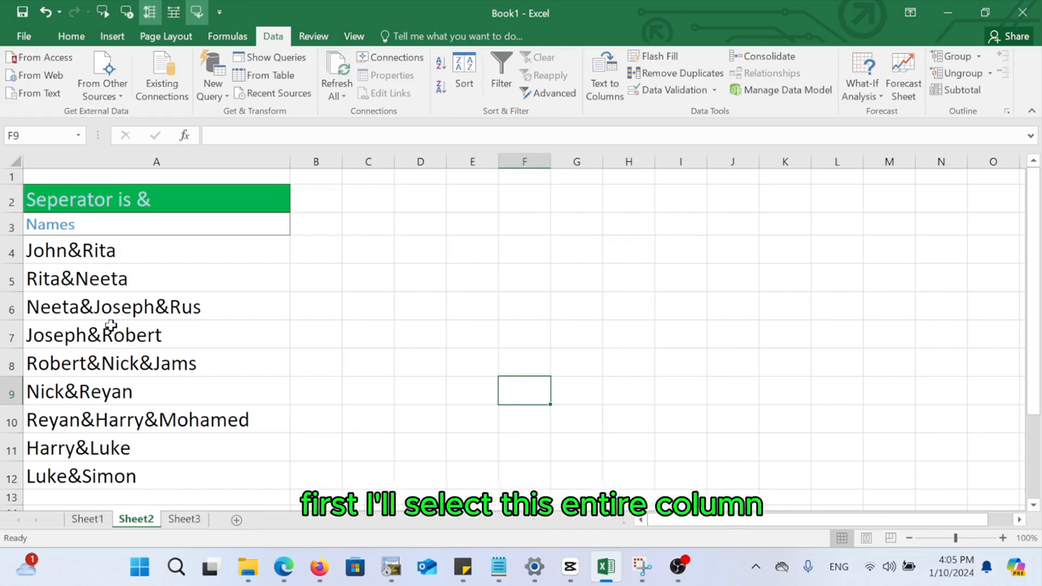
pyautogui.moveTo(85, 252)
pyautogui.mouseDown()
pyautogui.moveTo(101, 419)
pyautogui.moveTo(88, 476)
pyautogui.mouseUp()
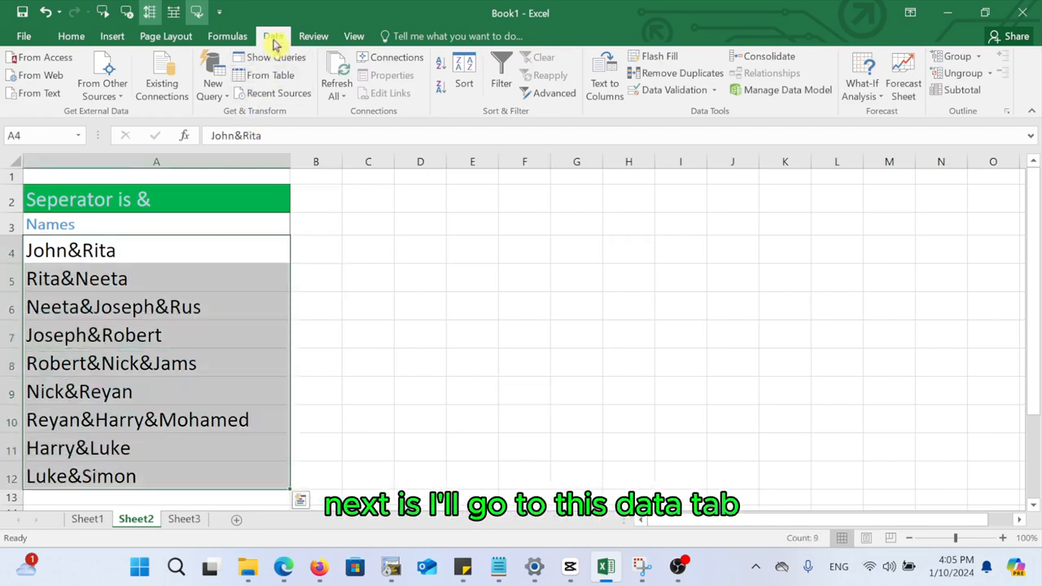
pyautogui.click(605, 88)
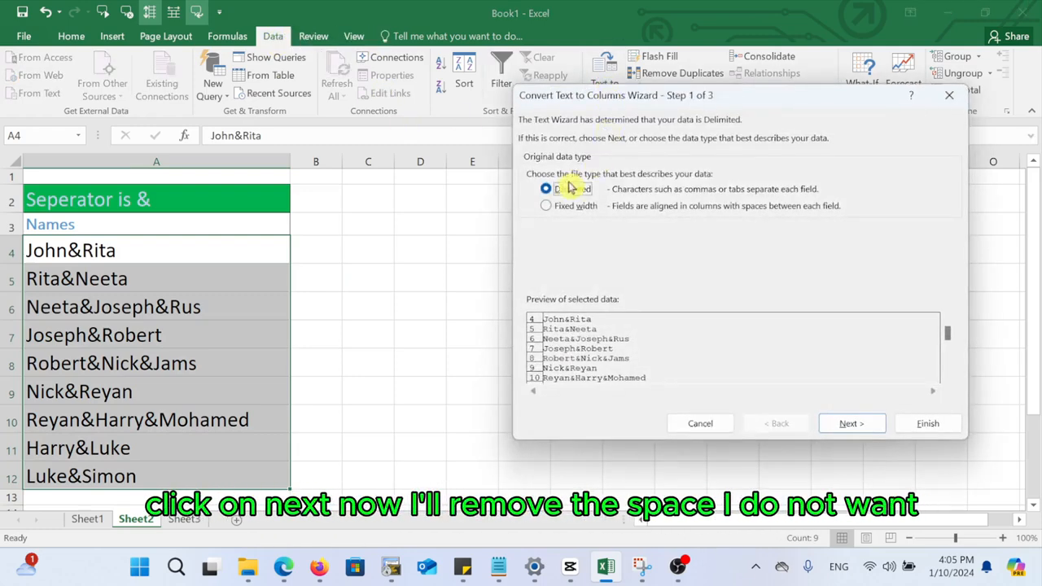
pyautogui.click(851, 423)
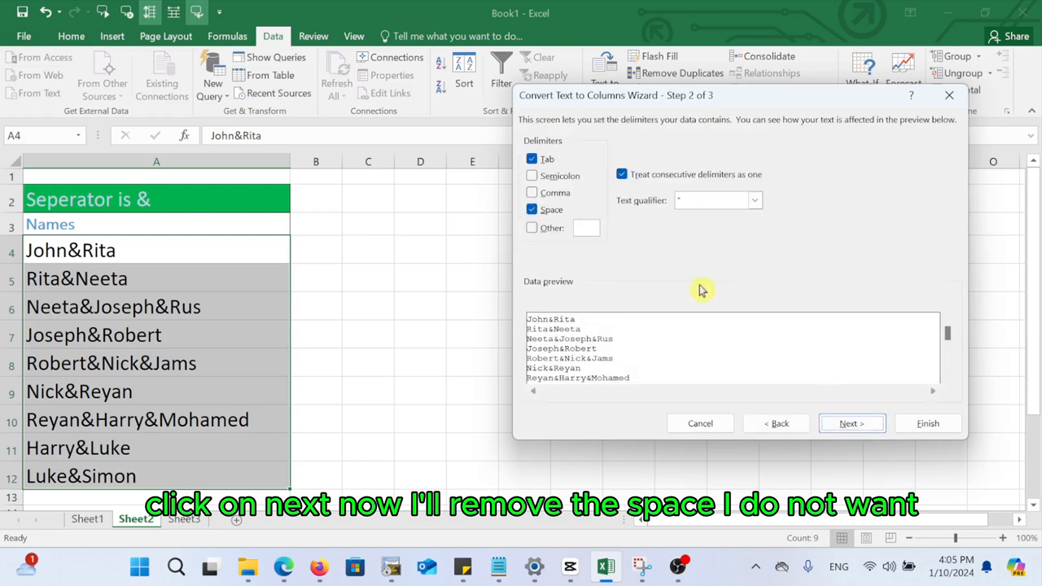
pyautogui.click(534, 211)
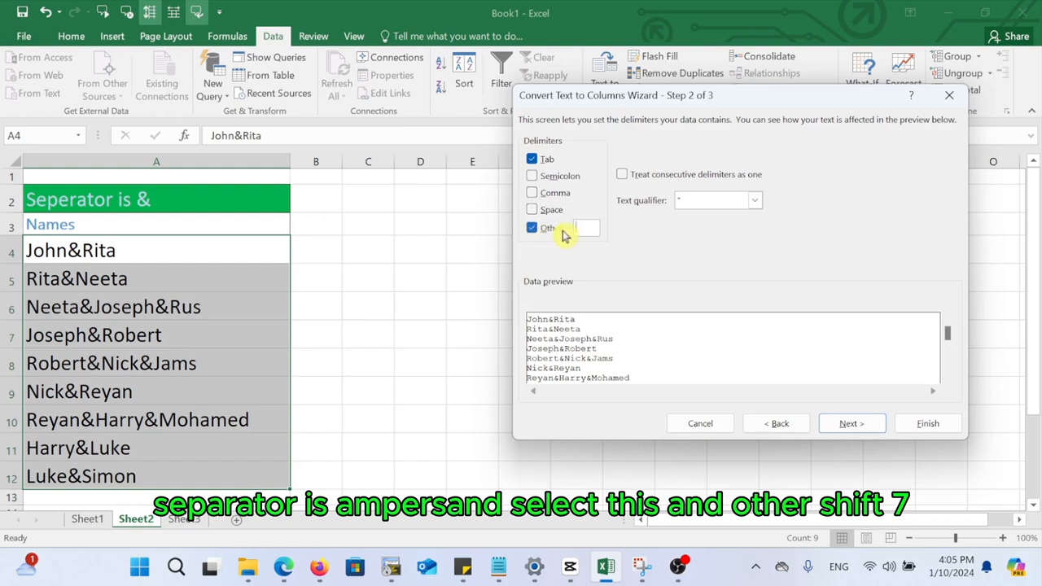
pyautogui.write('&')
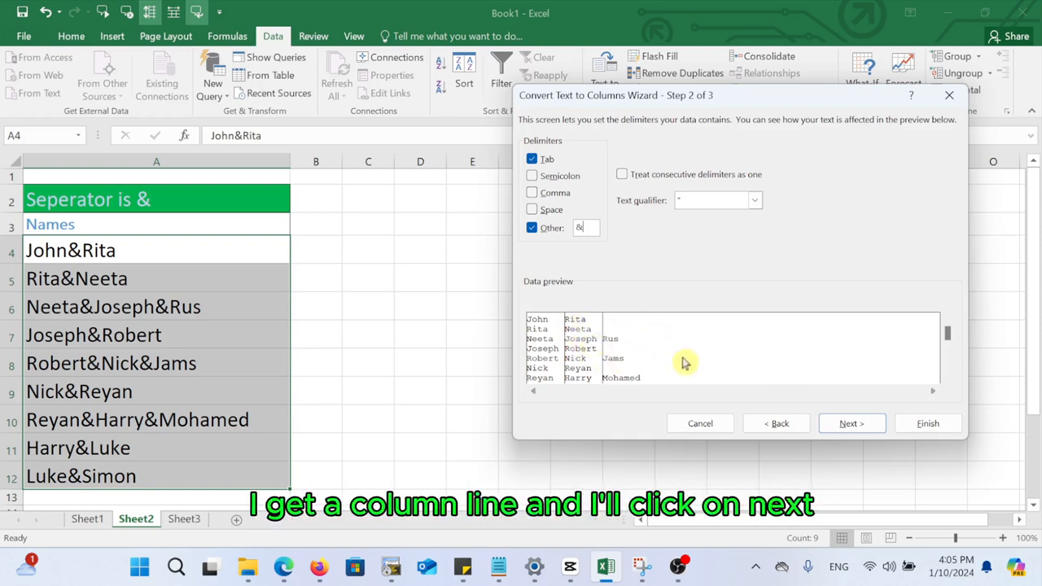
pyautogui.click(851, 423)
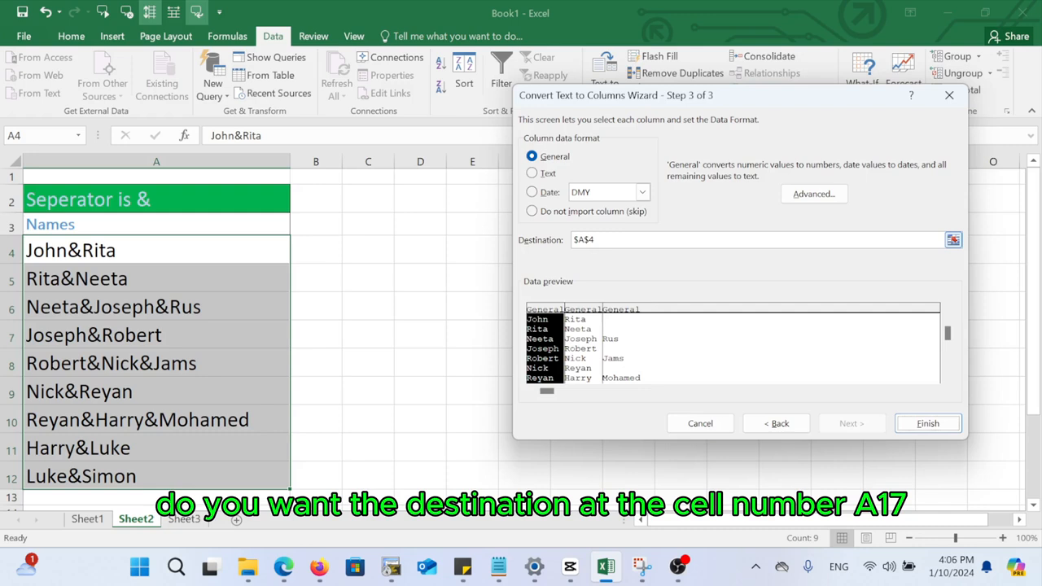
# Replace the destination with cell C4 and complete the split of the ampersand-separated names
pyautogui.moveTo(612, 241); pyautogui.dragTo(545, 242)
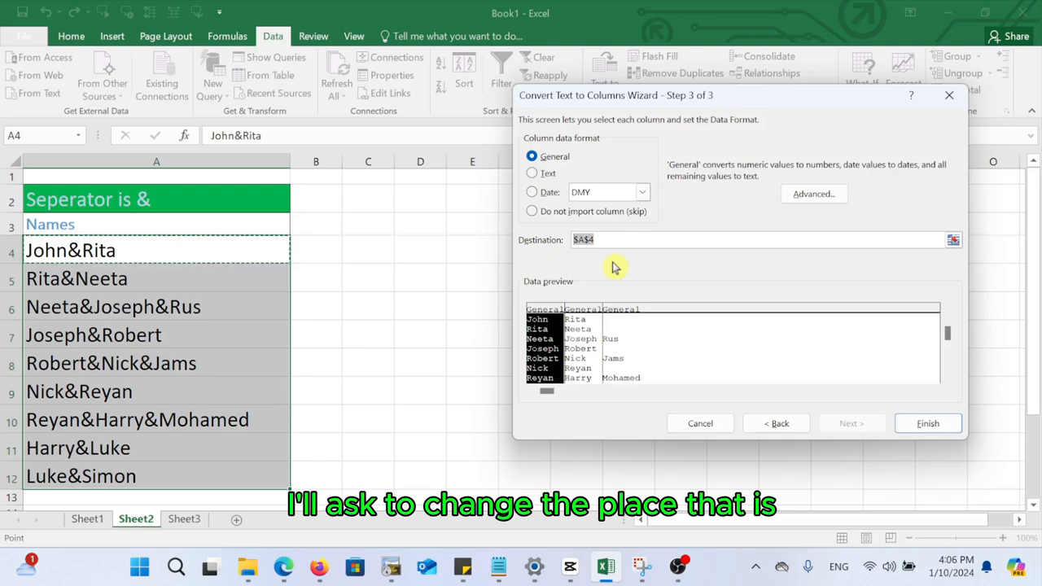
pyautogui.press('BackSpace')
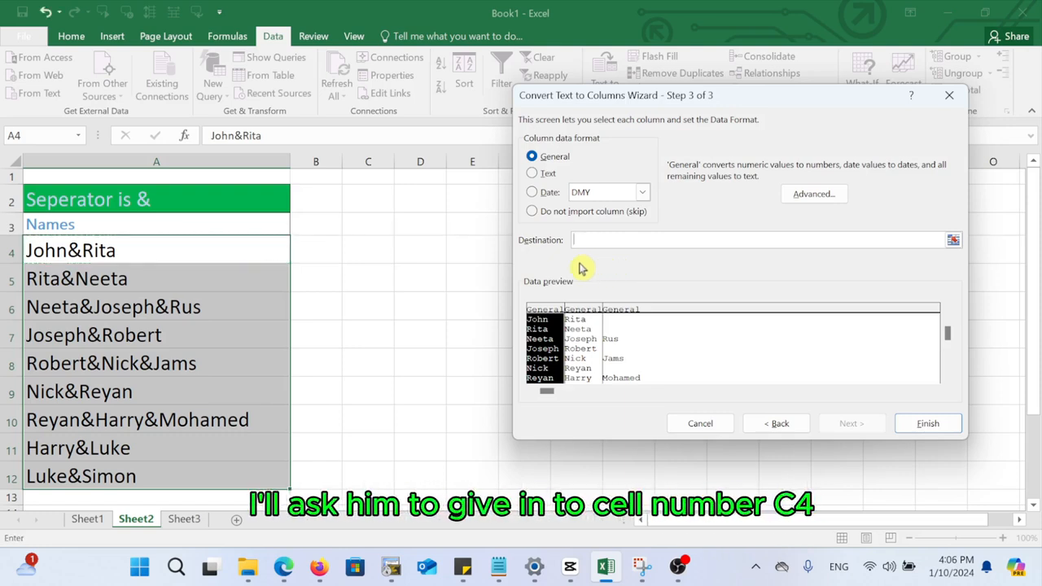
pyautogui.click(379, 254)
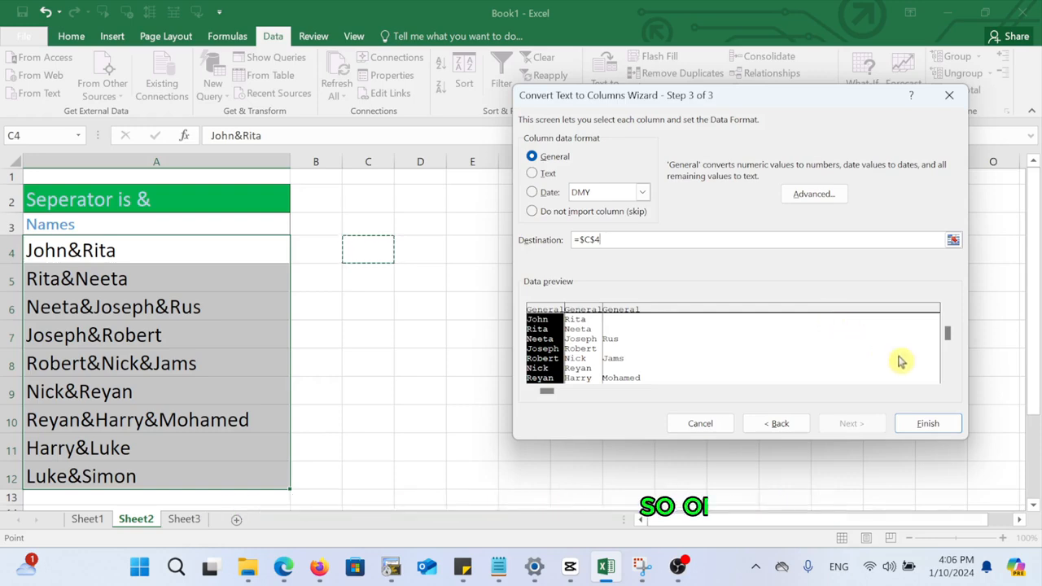
pyautogui.click(944, 427)
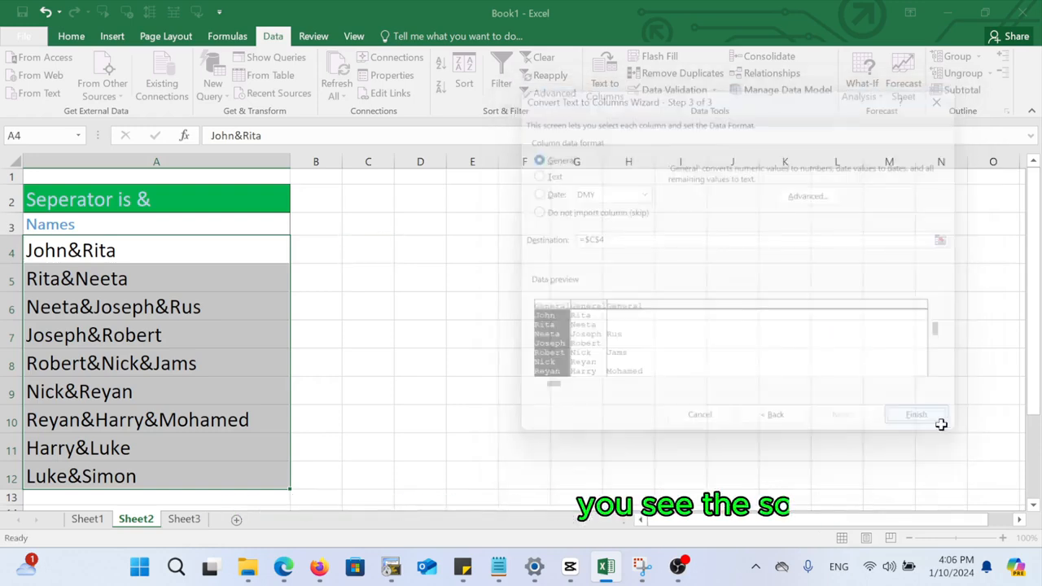
# Examine the split name in C4 and D4 on Sheet2 against the original in column A
pyautogui.click(359, 253)
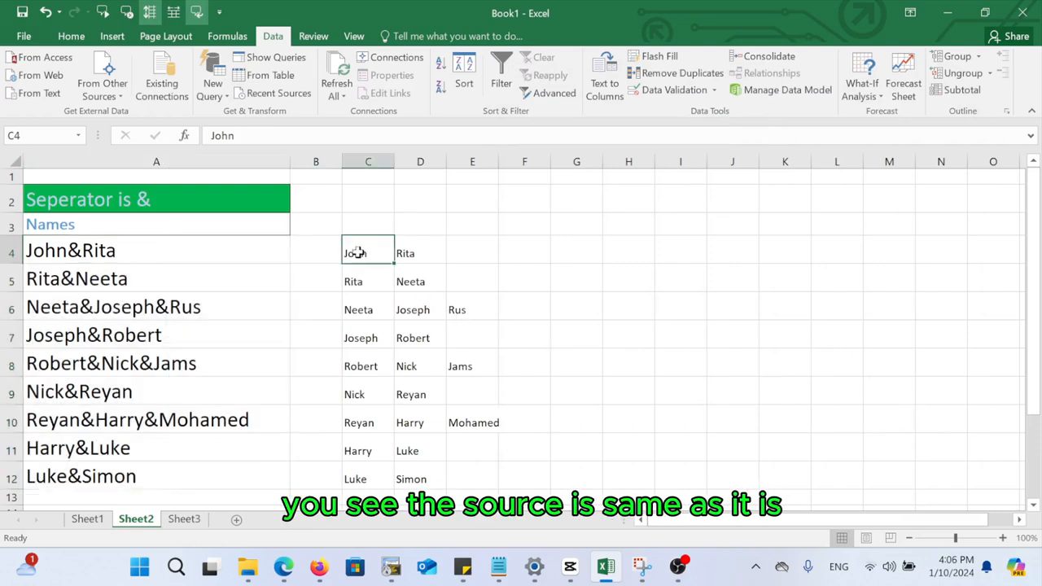
pyautogui.click(402, 253)
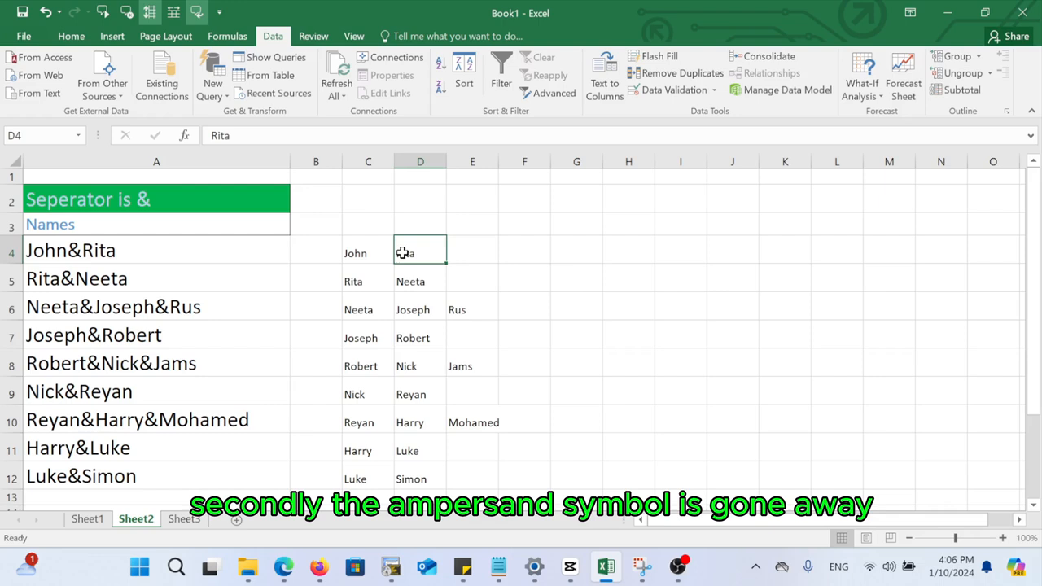
pyautogui.click(358, 254)
pyautogui.click(414, 253)
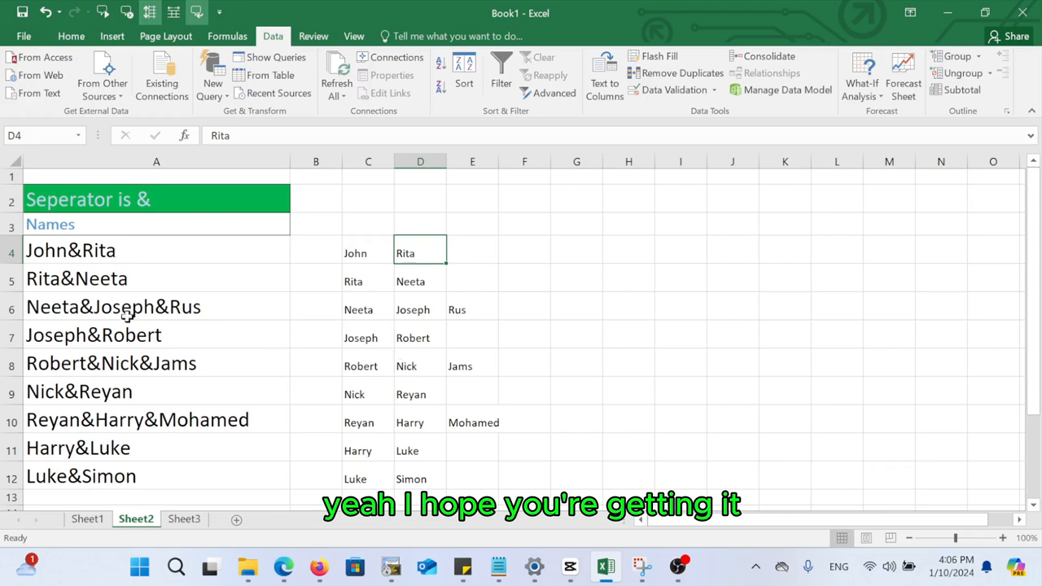
# On Sheet3, set up Text to Columns for the email IDs in A3:A8 as Delimited by Tab and Other "@"
pyautogui.click(189, 521)
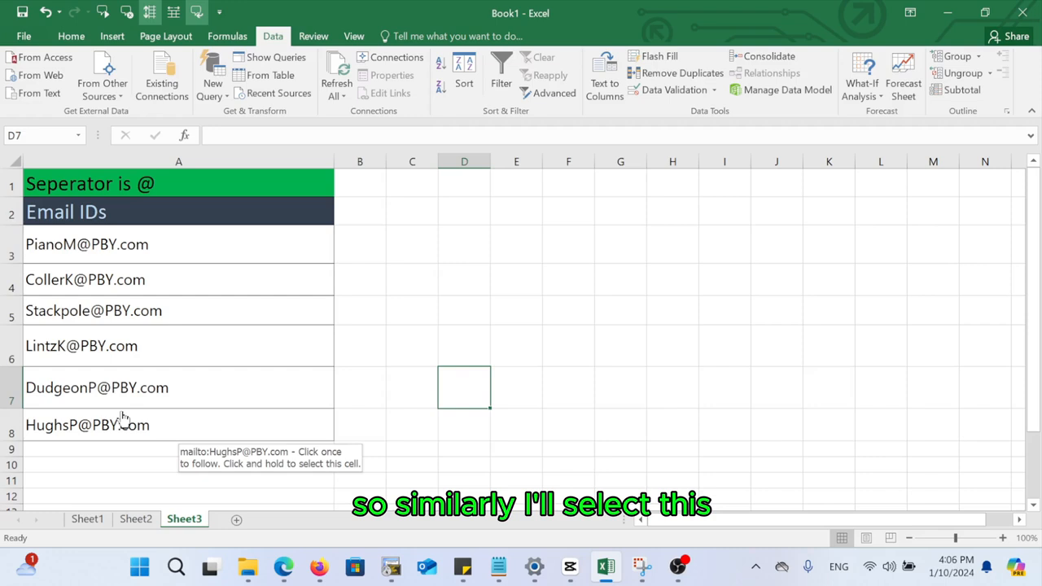
pyautogui.rightClick(86, 235)
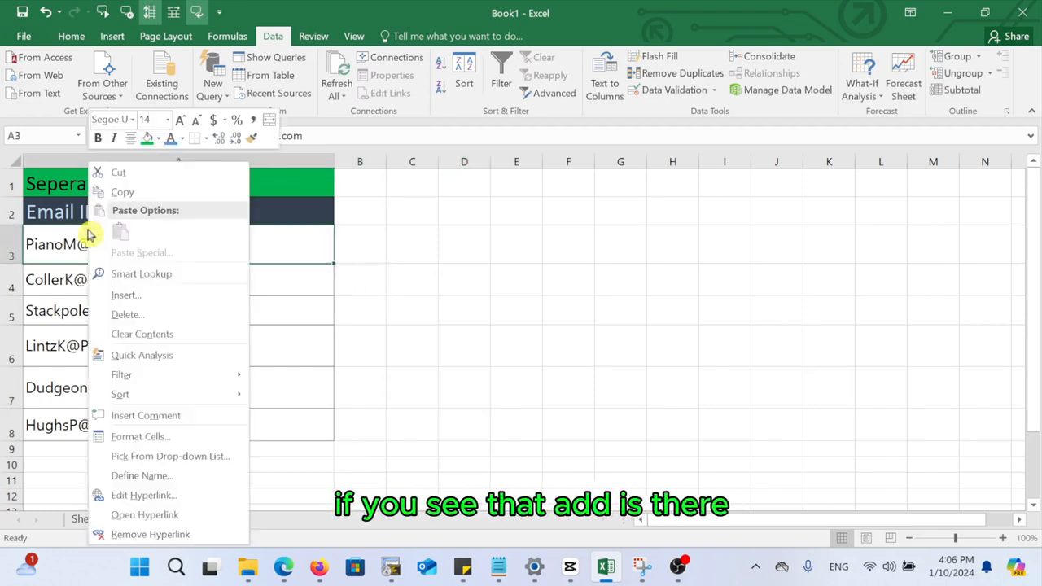
pyautogui.press('Escape')
pyautogui.moveTo(63, 249); pyautogui.dragTo(72, 423)
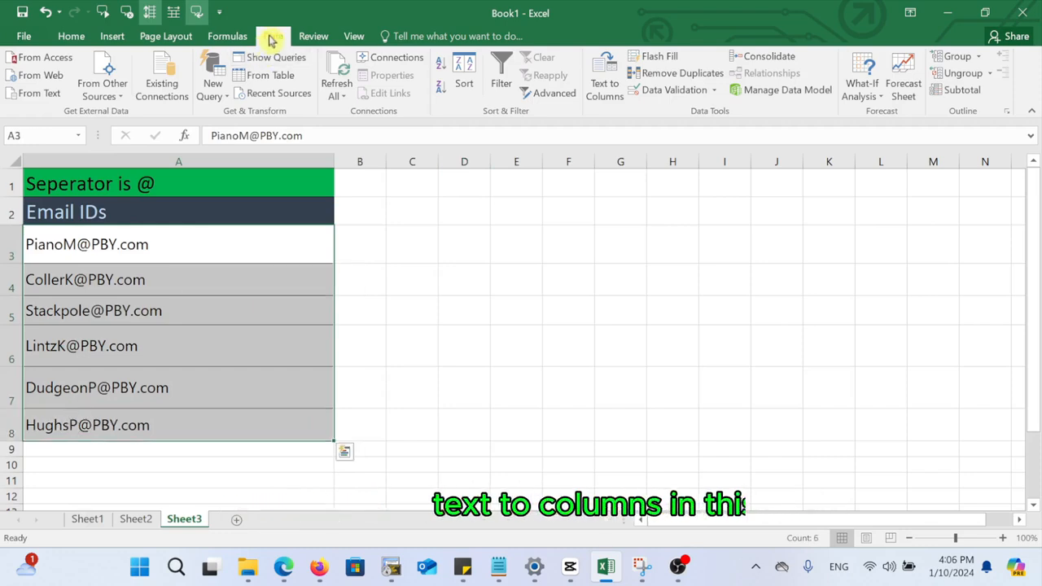
pyautogui.click(607, 79)
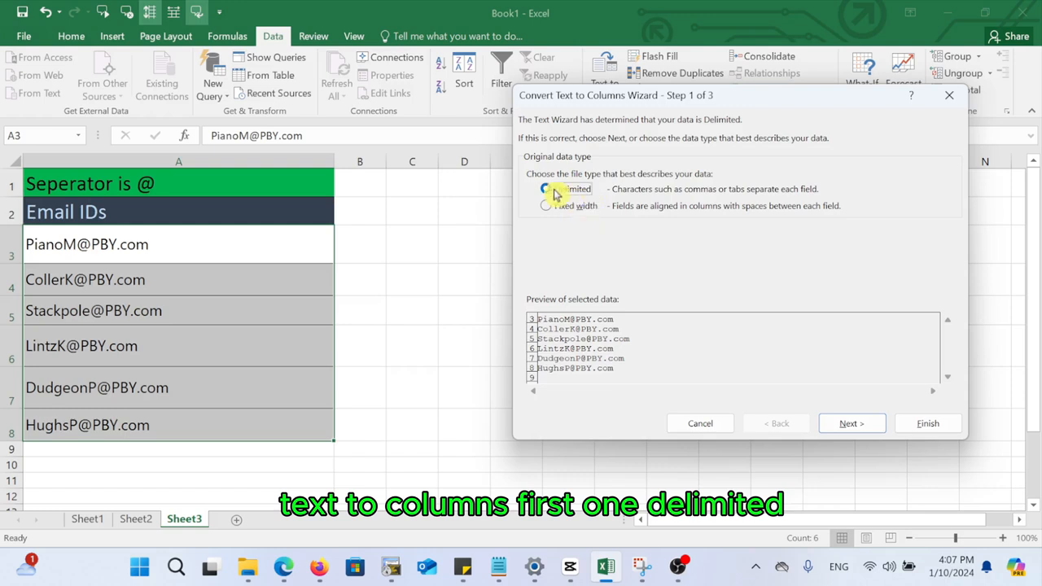
pyautogui.click(853, 424)
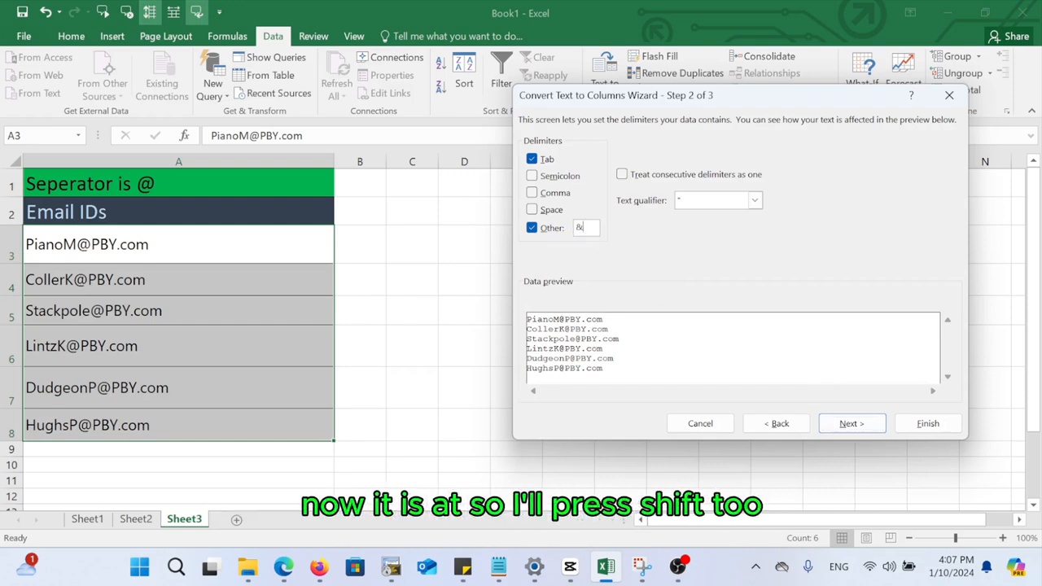
pyautogui.write('@')
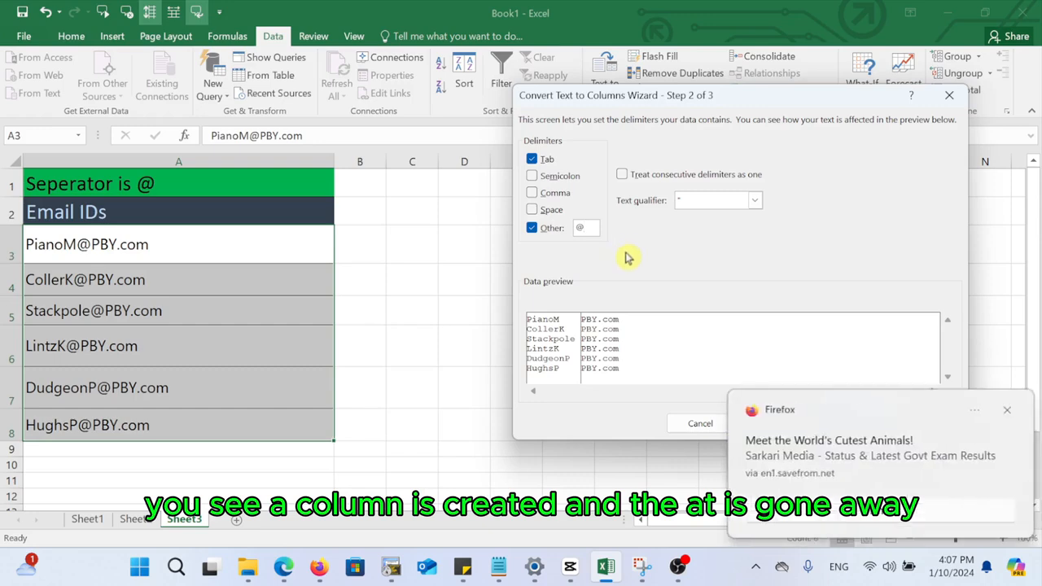
pyautogui.click(1007, 409)
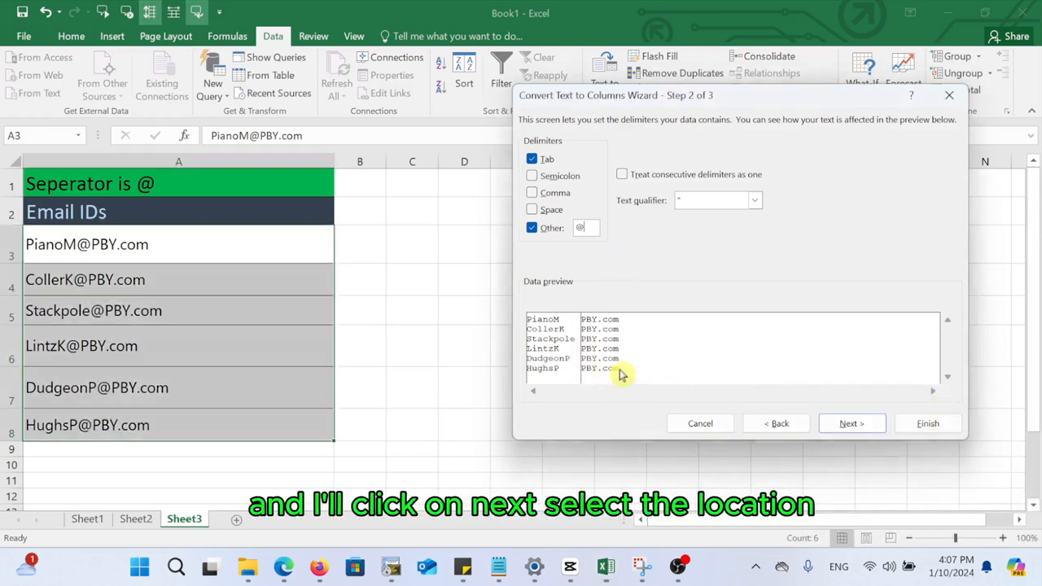
pyautogui.click(856, 425)
# Replace the destination with cell C3 and complete the split of the email IDs on Sheet3
pyautogui.click(590, 240)
pyautogui.hotkey('ctrl', 'a')
pyautogui.press('BackSpace')
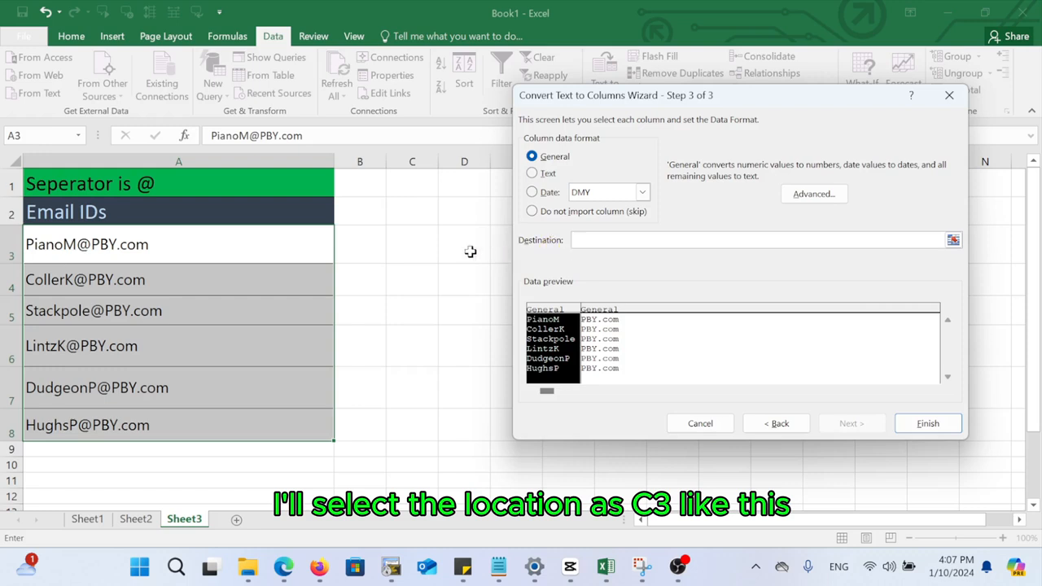
pyautogui.click(408, 235)
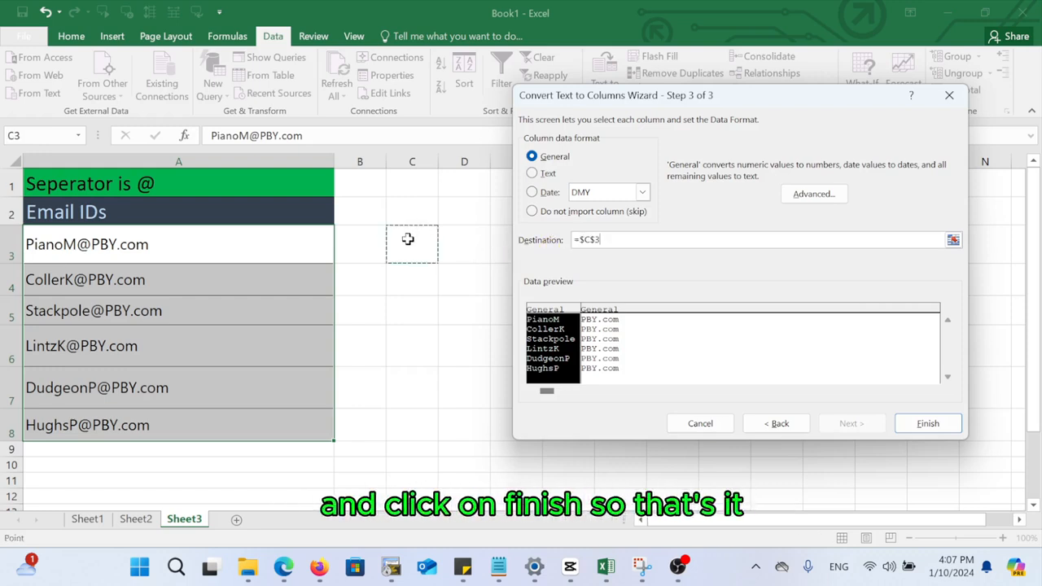
pyautogui.click(906, 433)
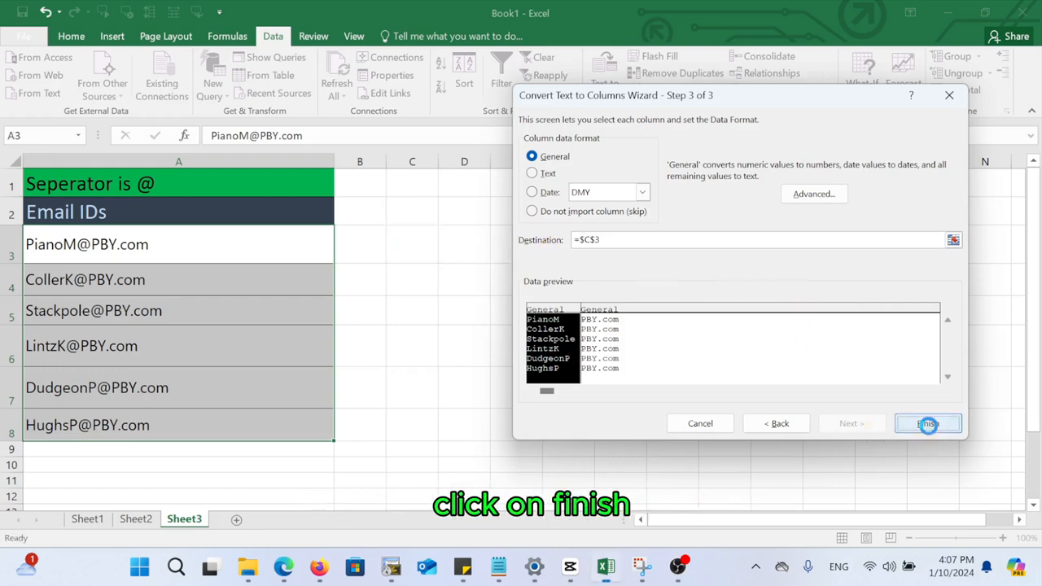
# Examine the separated parts of the first email ID in C3 and D3 on Sheet3
pyautogui.click(410, 258)
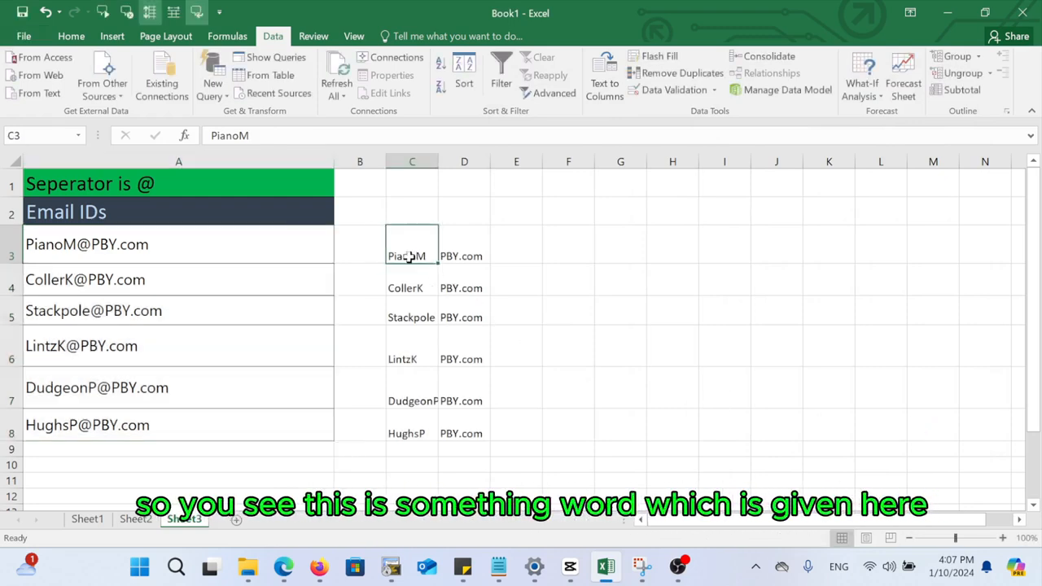
pyautogui.click(472, 257)
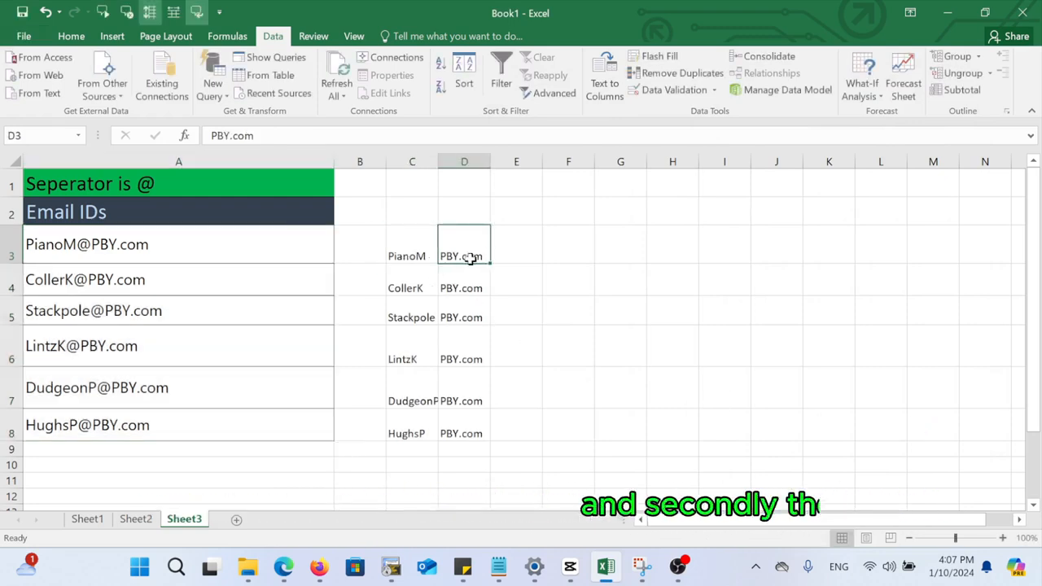
pyautogui.click(406, 247)
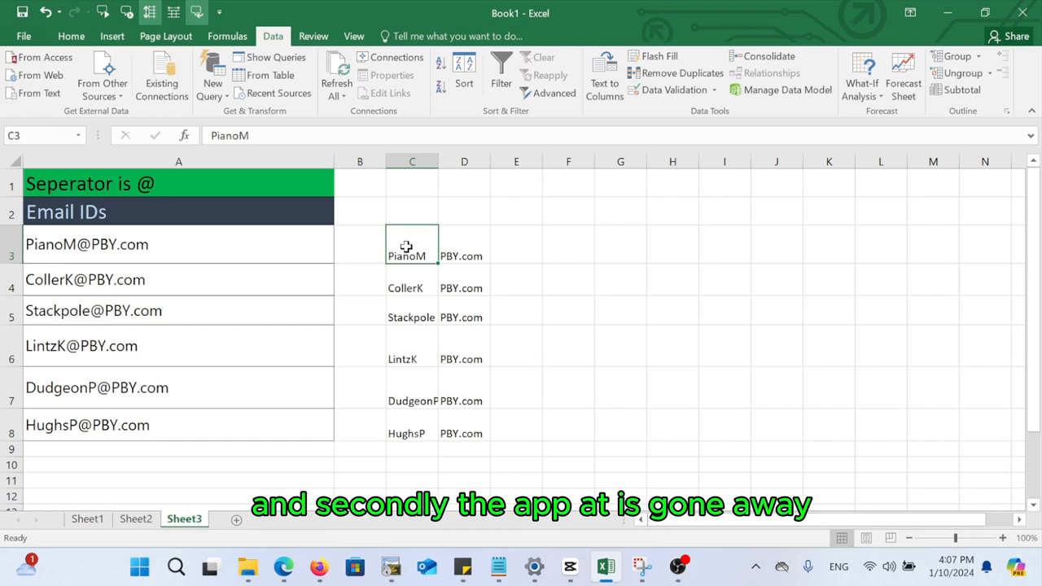
pyautogui.click(466, 257)
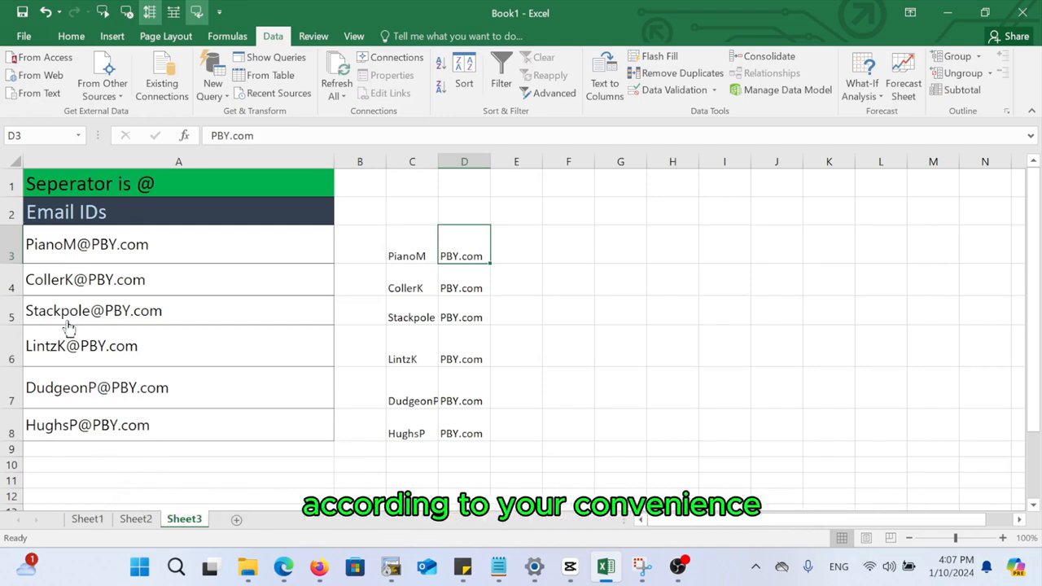
# On Sheet1, copy the space-separated names in A5:A13 and paste them starting at cell G3
pyautogui.click(80, 519)
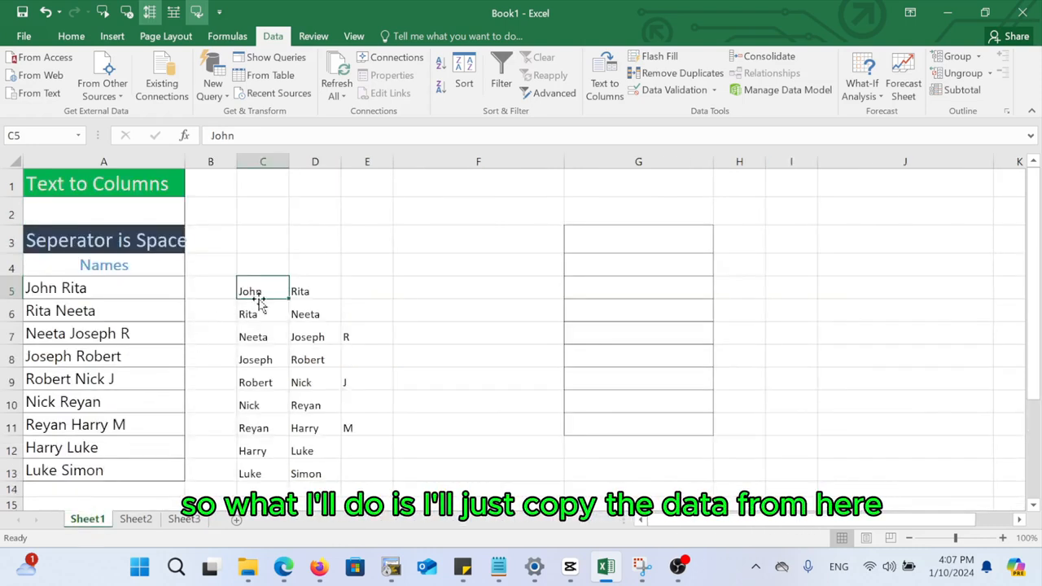
pyautogui.moveTo(66, 291); pyautogui.dragTo(71, 464)
pyautogui.hotkey('ctrl', 'c')
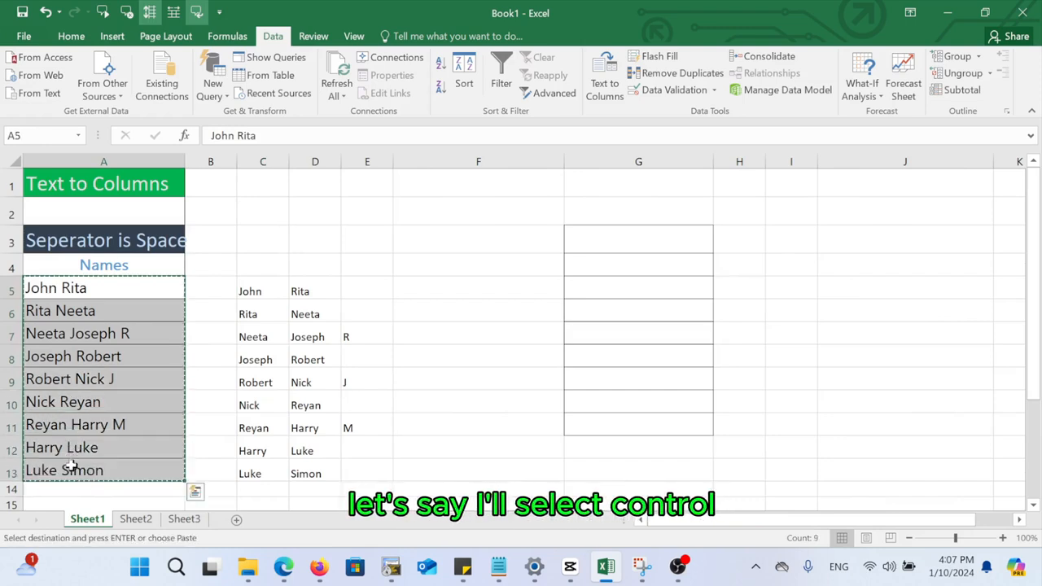
pyautogui.click(607, 246)
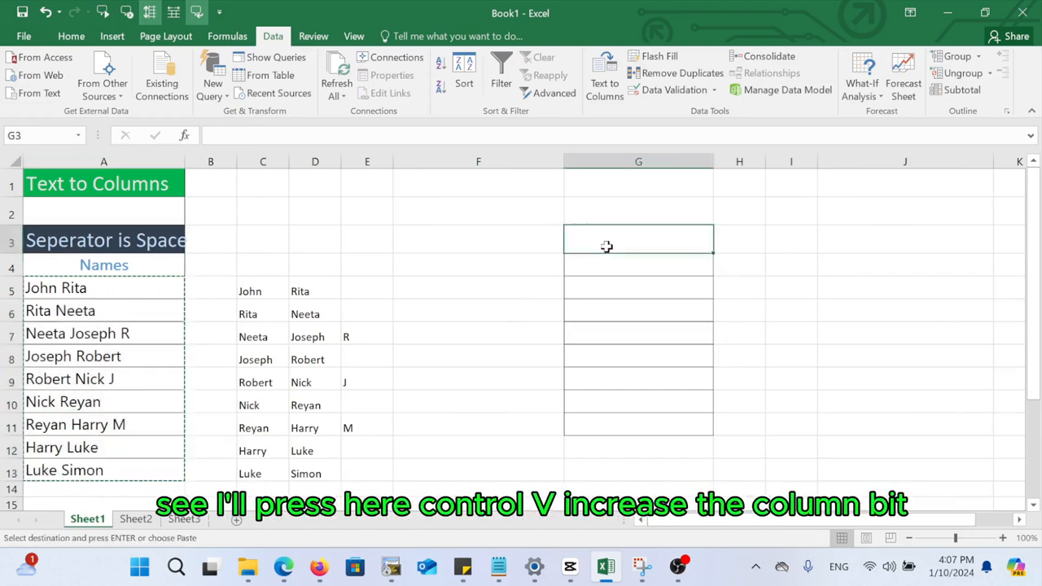
pyautogui.hotkey('ctrl', 'v')
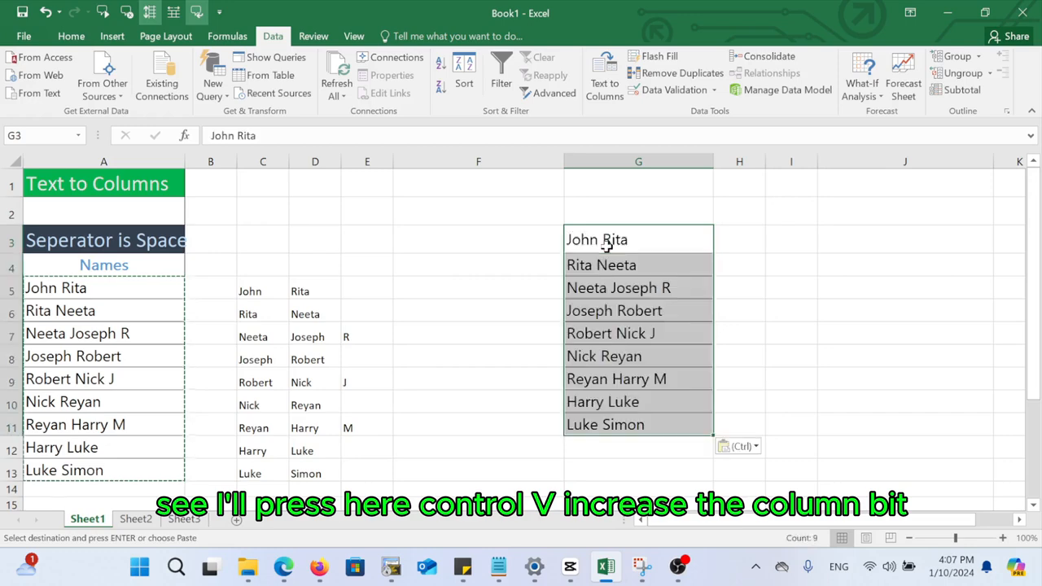
pyautogui.click(649, 348)
pyautogui.click(710, 161)
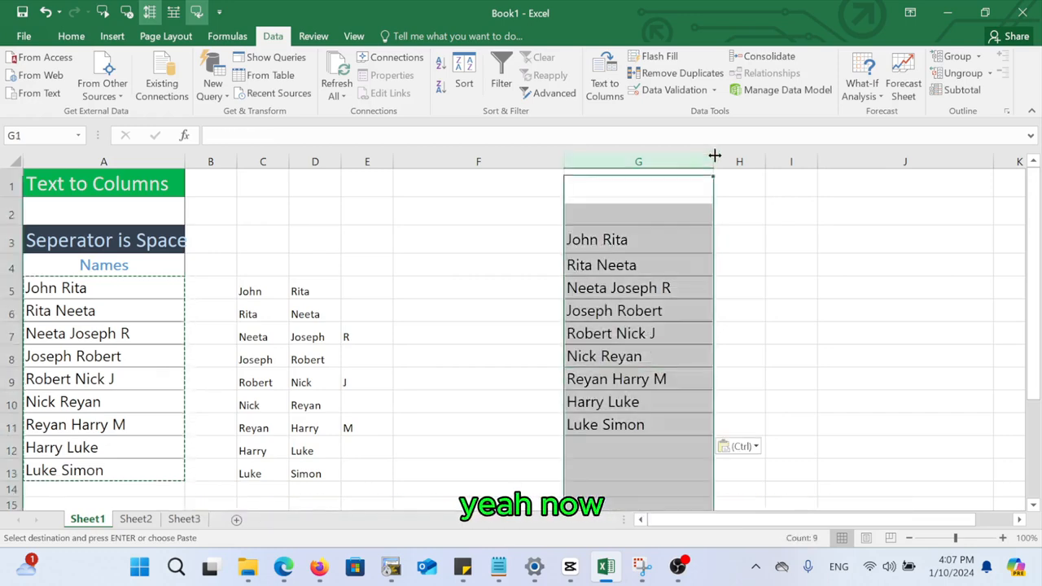
pyautogui.rightClick(716, 162)
pyautogui.click(711, 163)
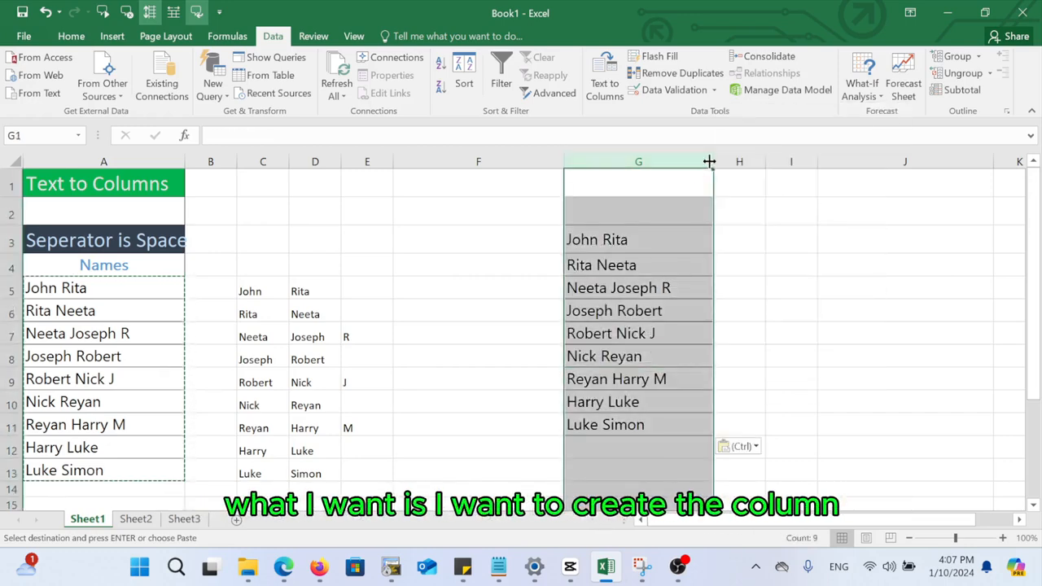
pyautogui.rightClick(713, 162)
pyautogui.click(689, 167)
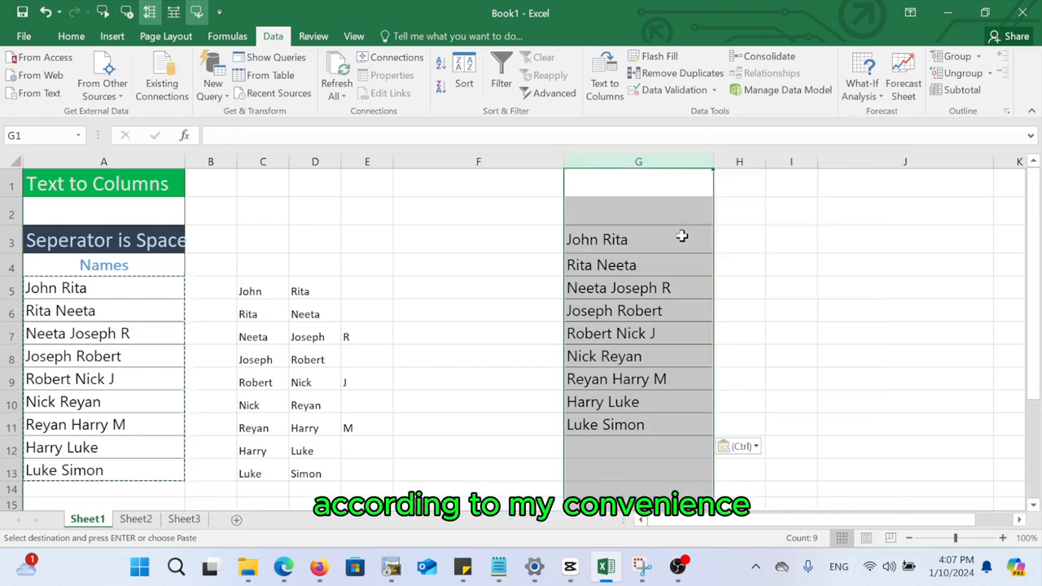
pyautogui.click(657, 279)
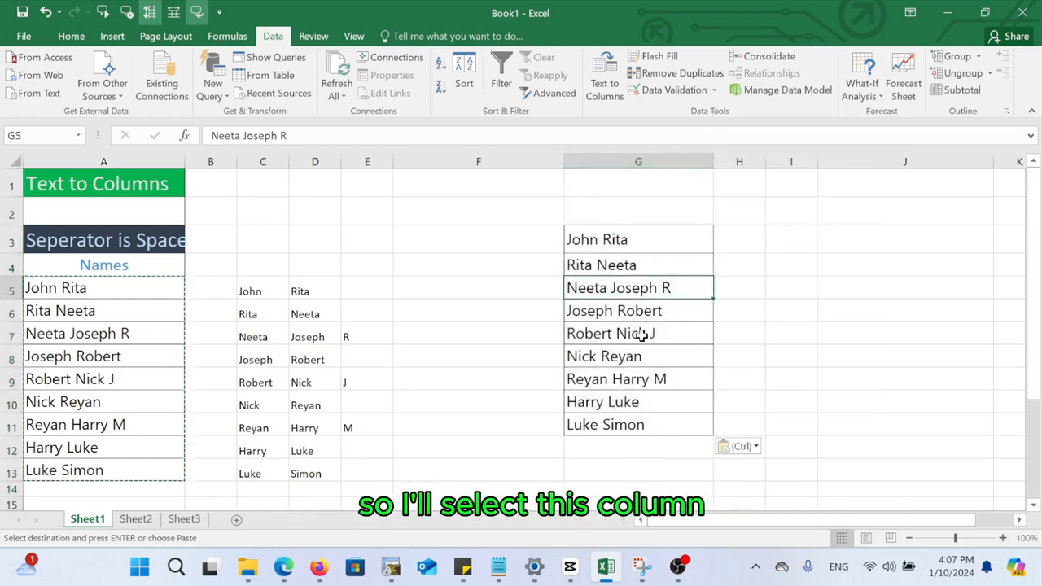
pyautogui.click(638, 311)
pyautogui.rightClick(613, 238)
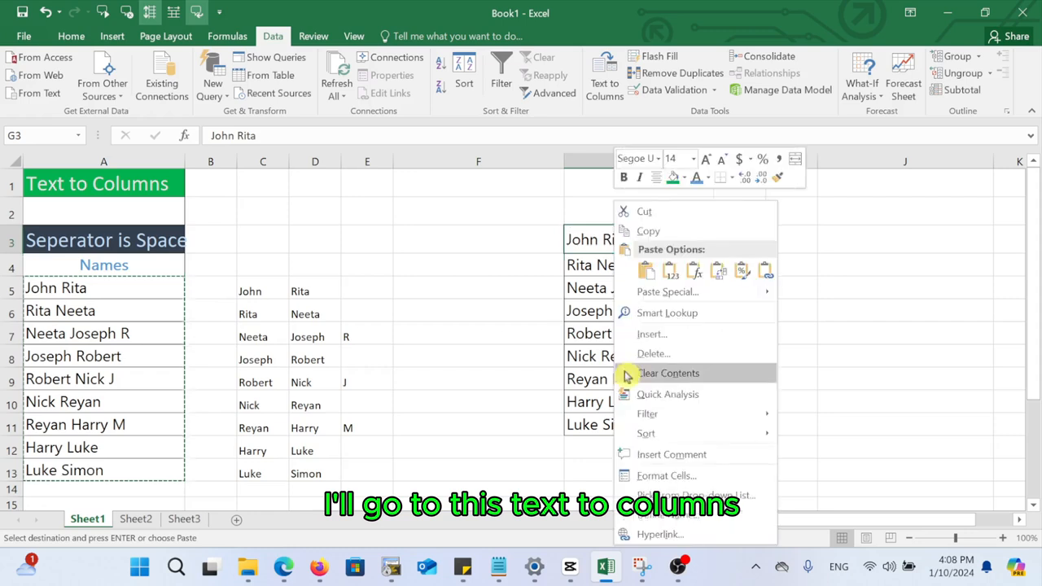
pyautogui.click(587, 373)
# Start a Text to Columns conversion of G3:G11 on Sheet1 with the Fixed width data type
pyautogui.moveTo(608, 239); pyautogui.dragTo(605, 421)
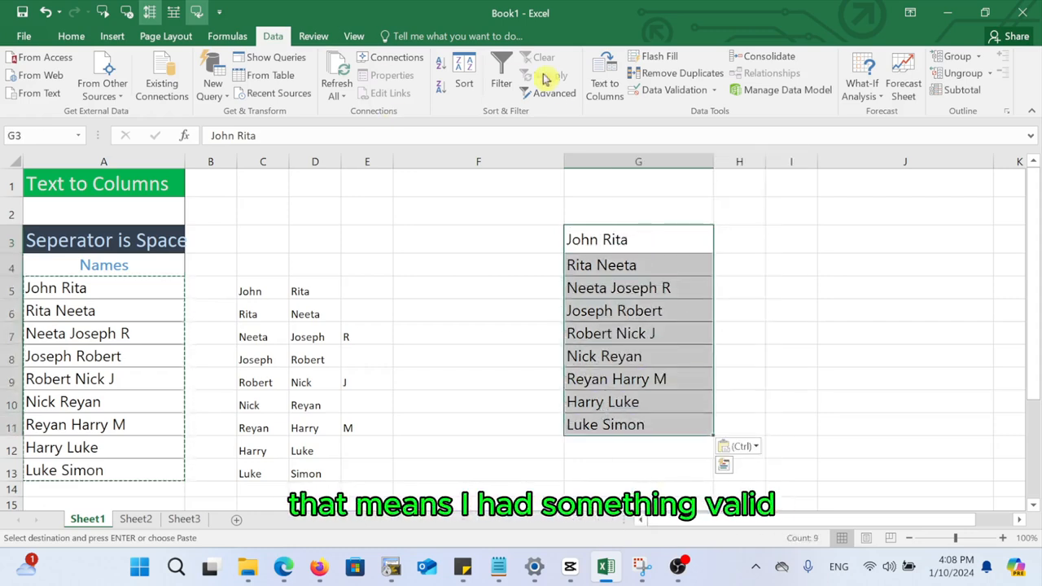
pyautogui.click(605, 89)
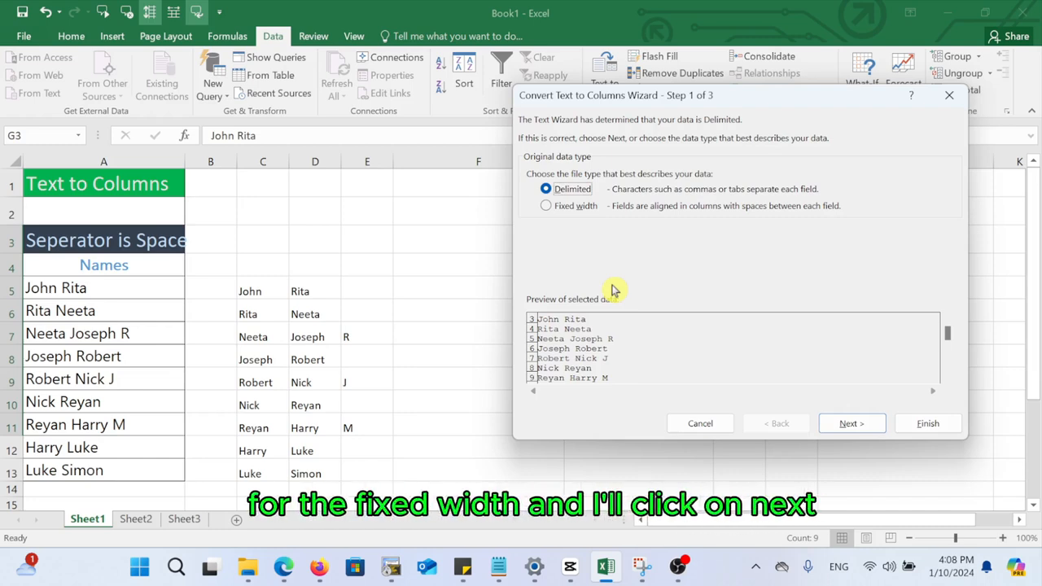
pyautogui.click(547, 209)
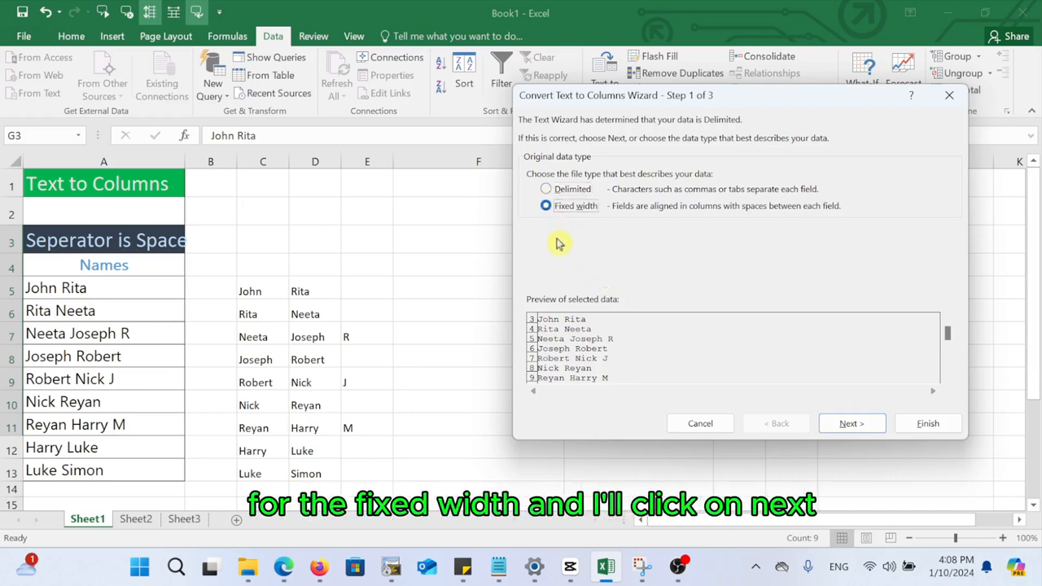
pyautogui.click(854, 424)
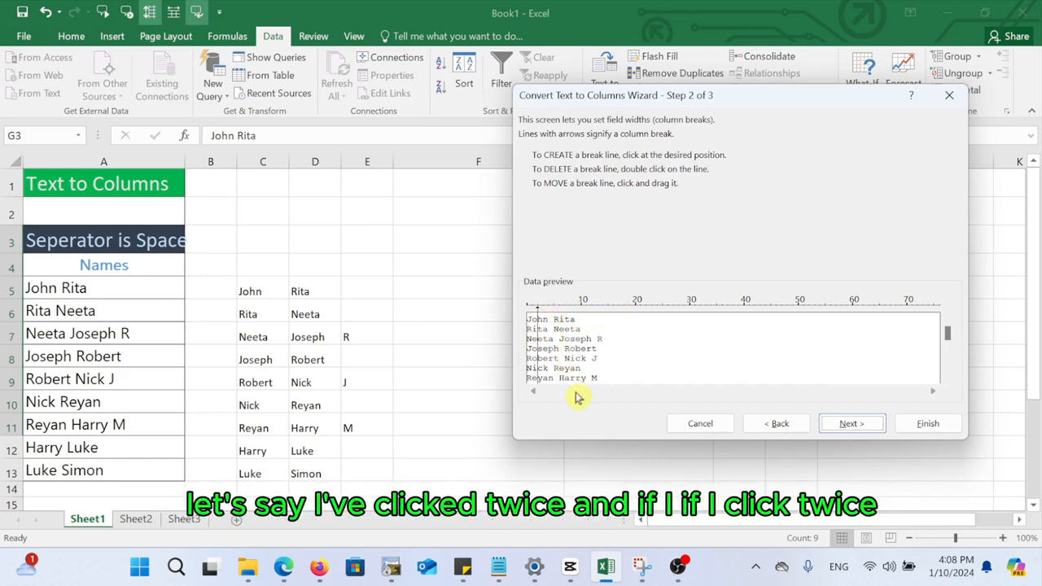
# Try a second break line, remove it, and complete the split with one break after the second character and destination G3
pyautogui.click(554, 326)
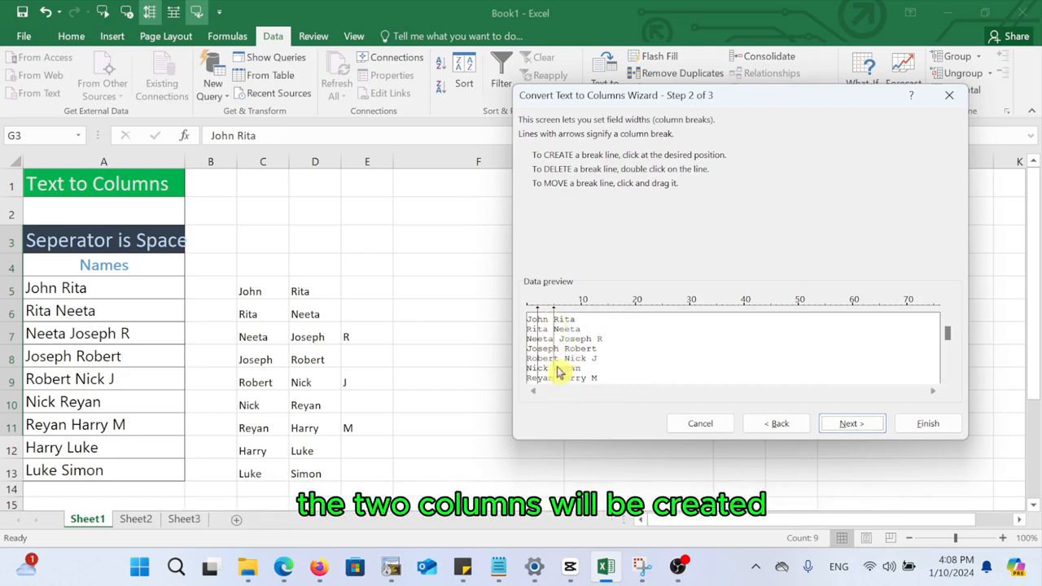
pyautogui.click(570, 326)
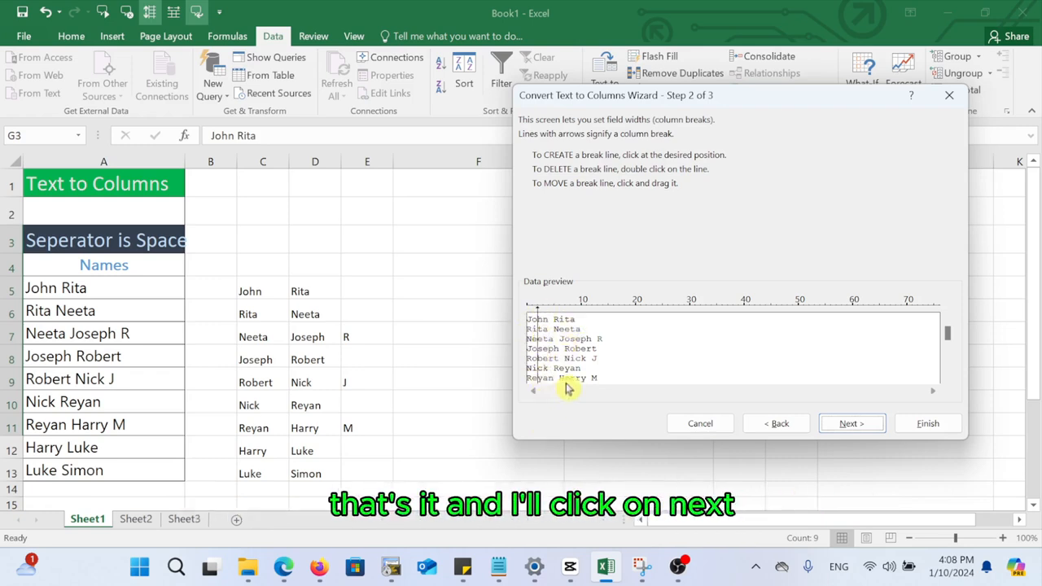
pyautogui.click(852, 423)
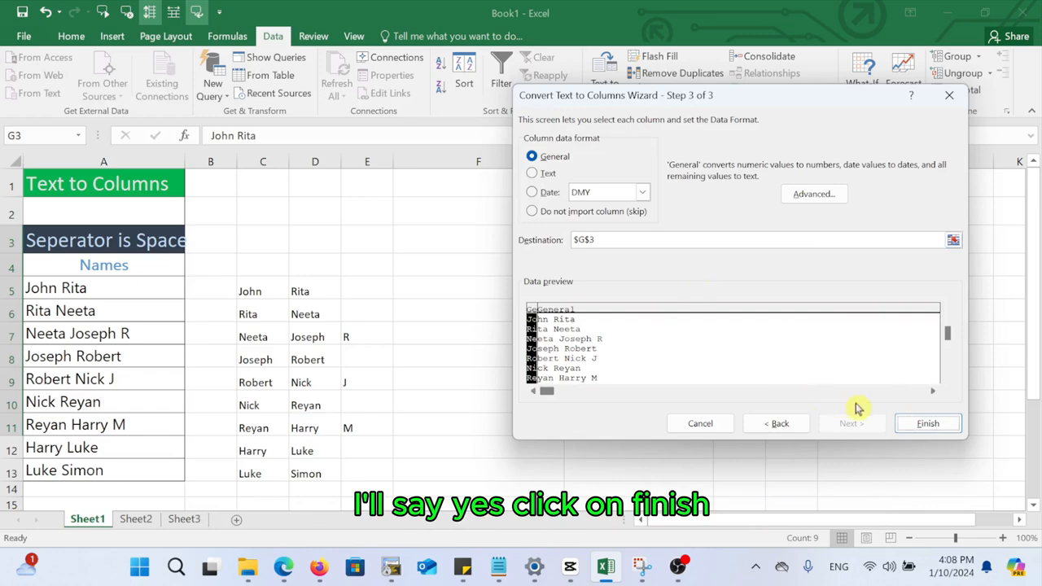
pyautogui.click(926, 424)
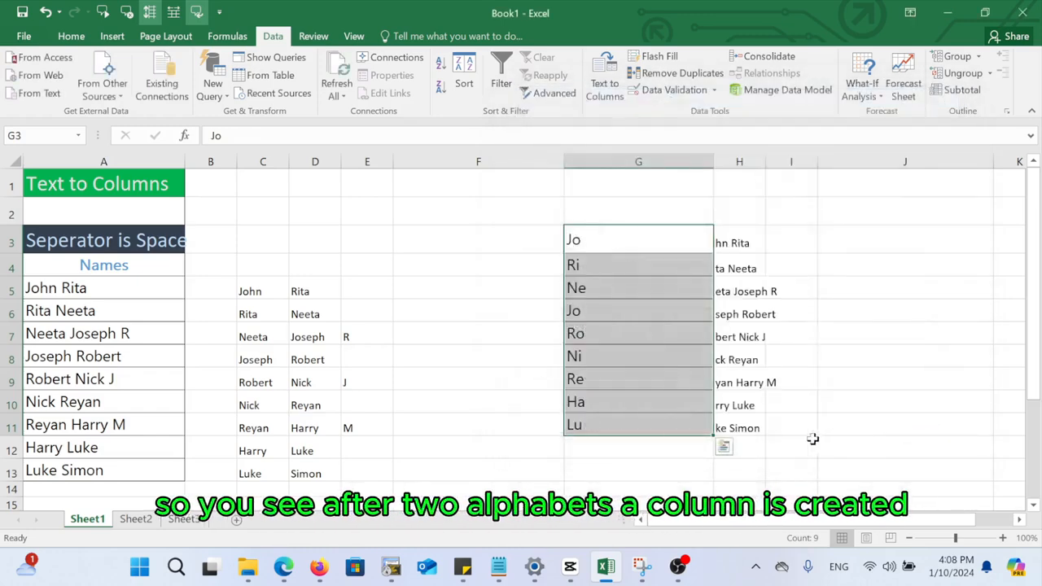
# Check the split pieces in columns G and H, and undo the fixed-width split
pyautogui.click(579, 243)
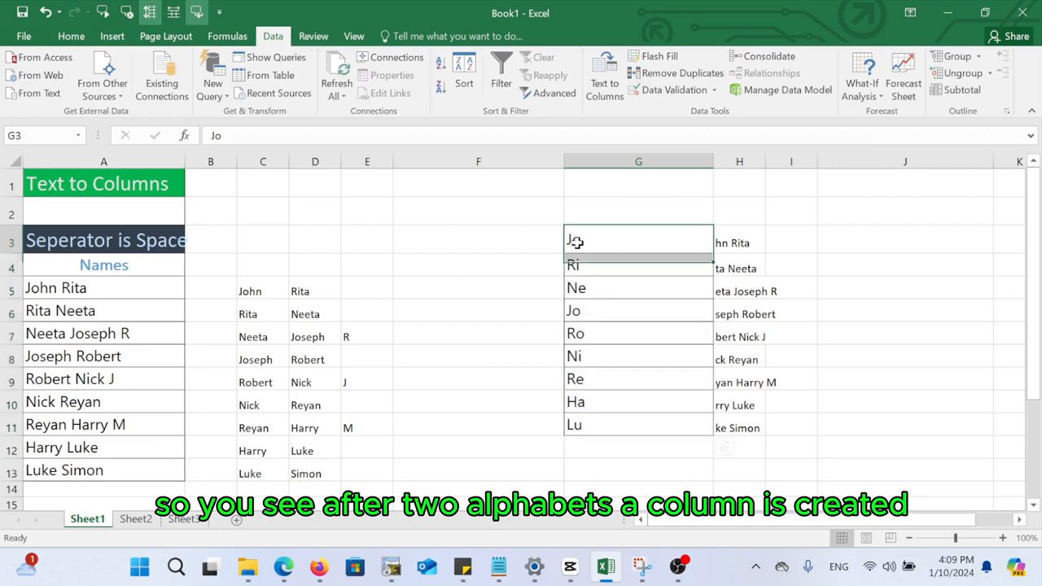
pyautogui.click(727, 243)
pyautogui.click(568, 238)
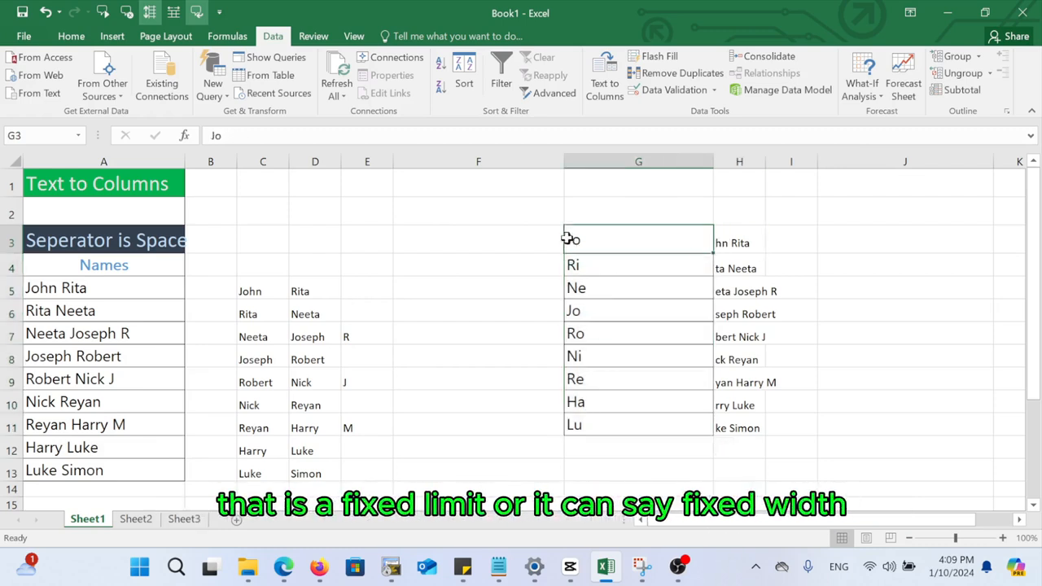
pyautogui.click(592, 266)
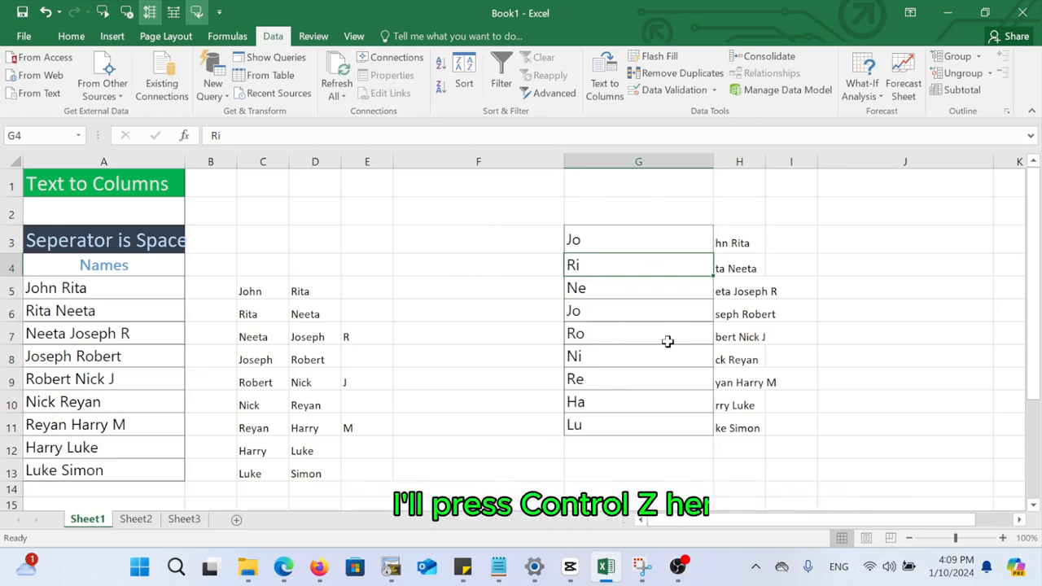
pyautogui.hotkey('ctrl', 'z')
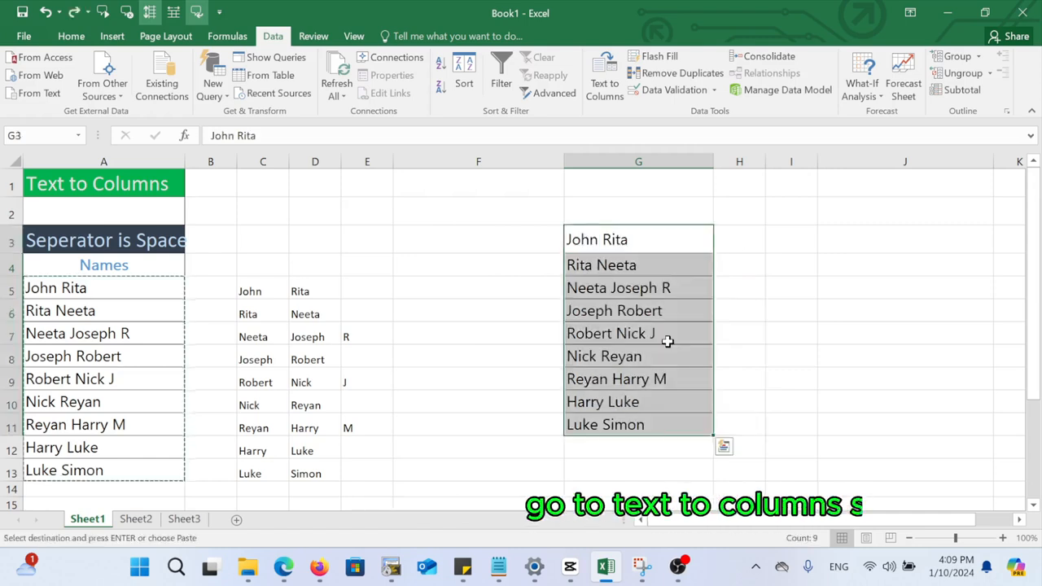
# Split G3:G11 with Text to Columns as Fixed width, with break lines after the second and sixth characters and destination G3
pyautogui.click(536, 310)
pyautogui.moveTo(605, 239); pyautogui.dragTo(624, 425)
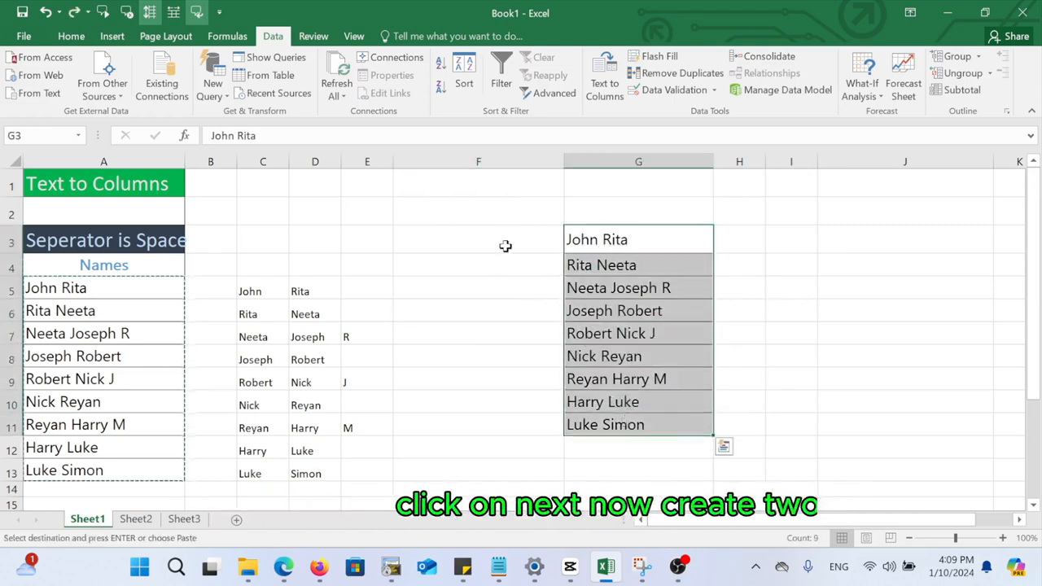
pyautogui.click(604, 85)
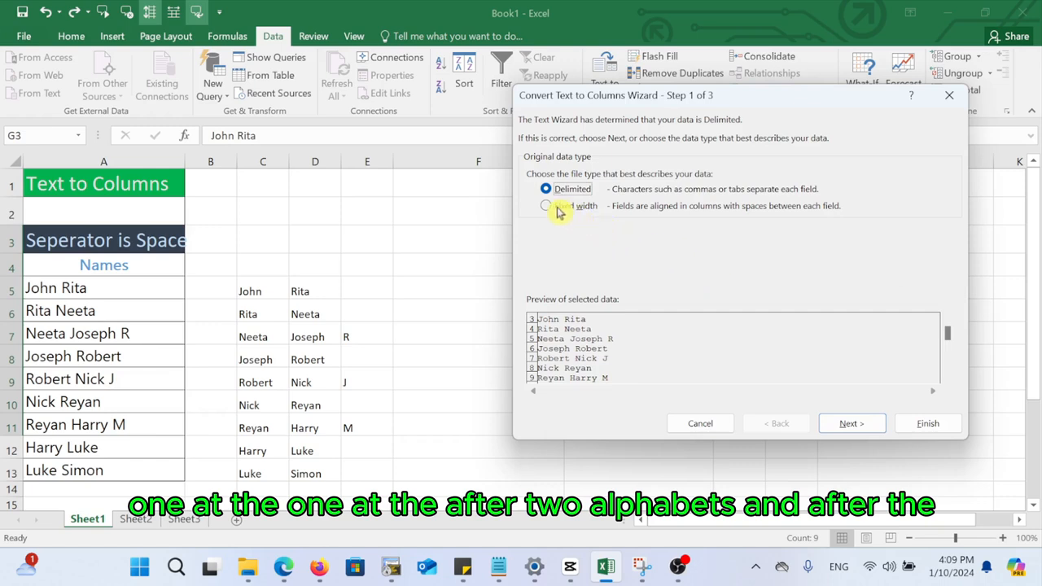
pyautogui.press('Return')
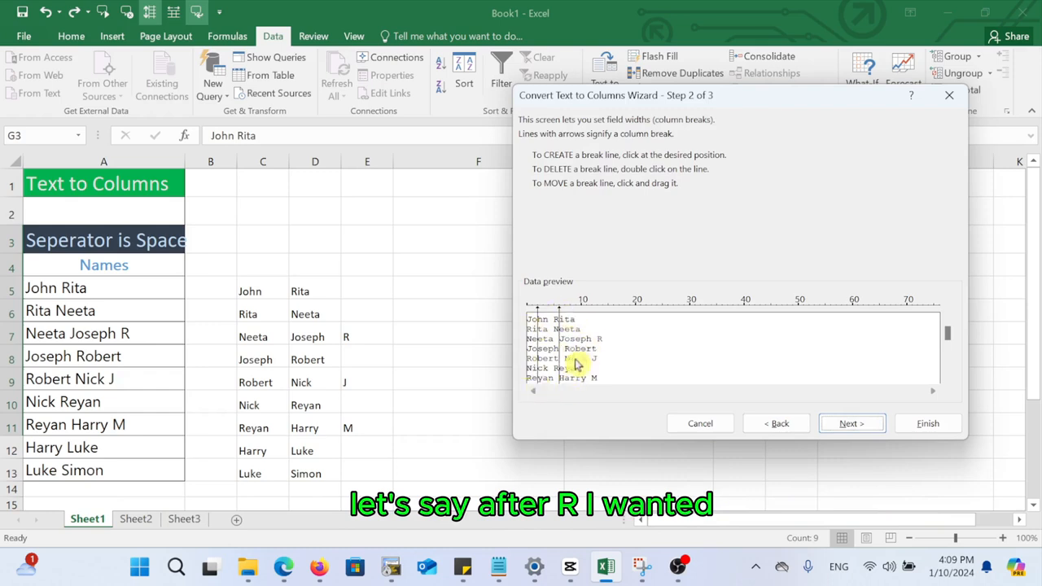
pyautogui.click(853, 425)
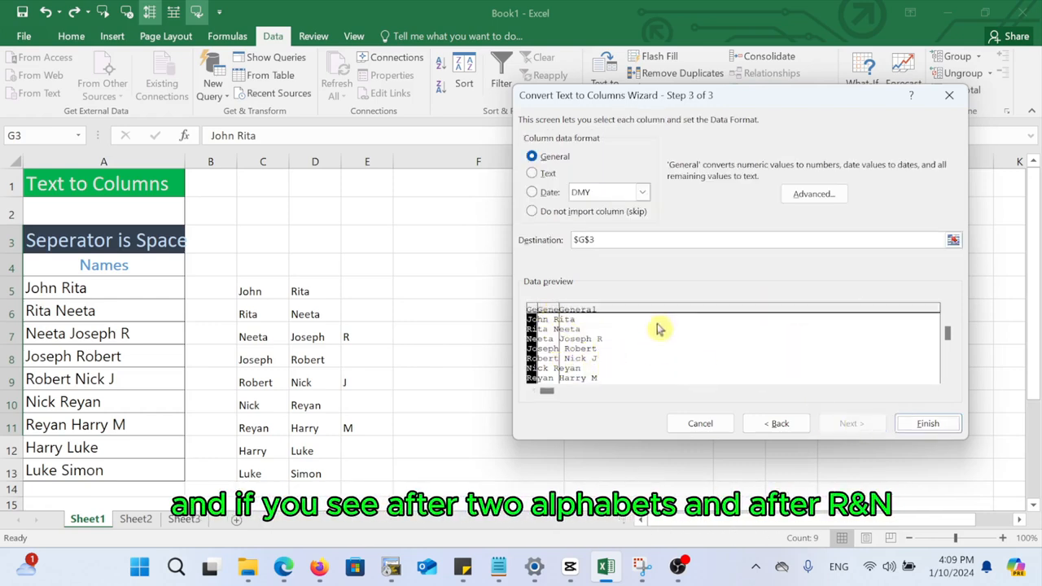
pyautogui.click(918, 414)
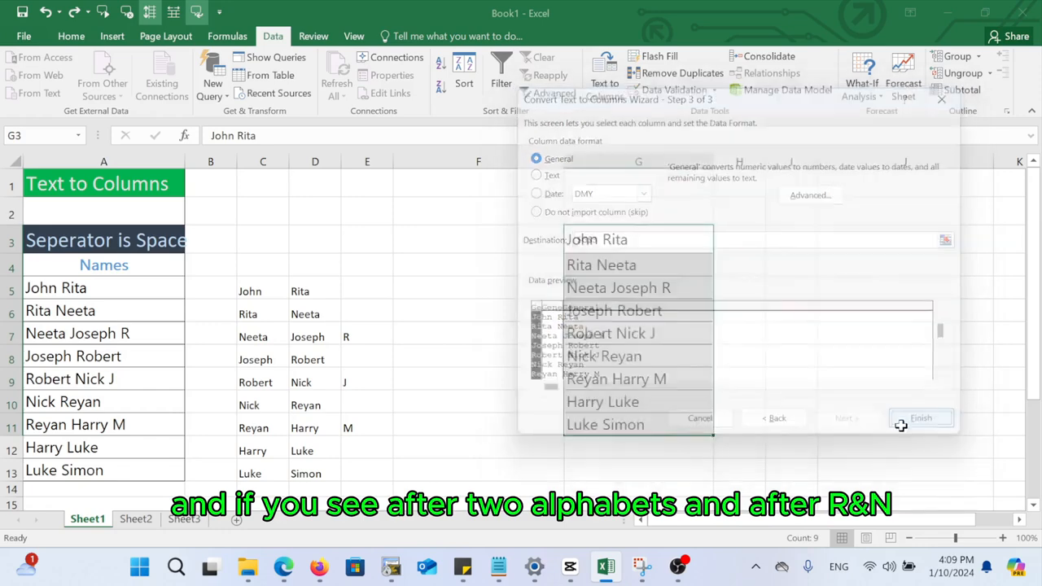
# Examine the fixed-width pieces of the names across columns G, H and I
pyautogui.click(732, 241)
pyautogui.click(606, 243)
pyautogui.click(745, 242)
pyautogui.click(772, 245)
pyautogui.click(725, 350)
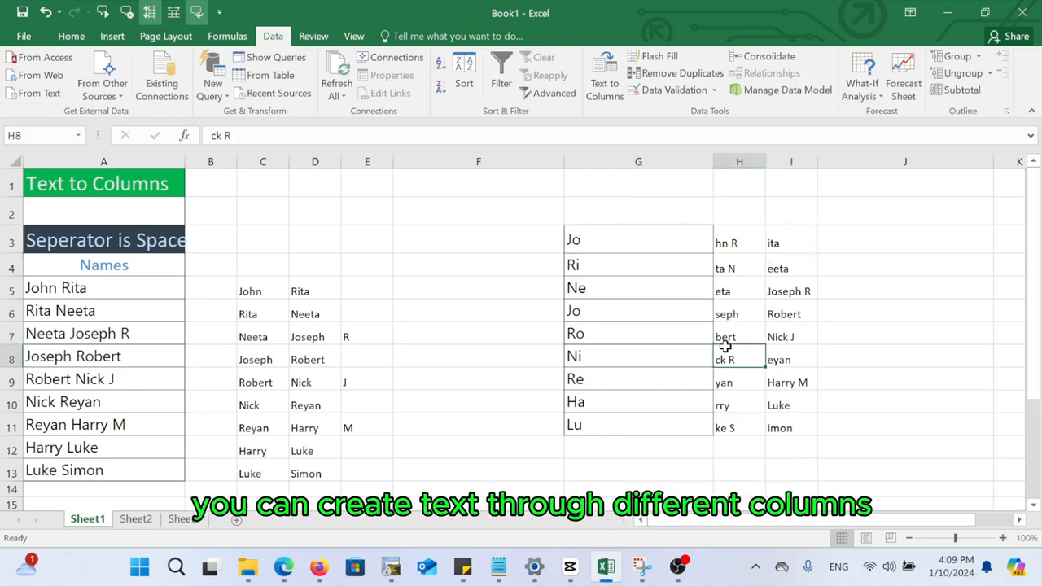